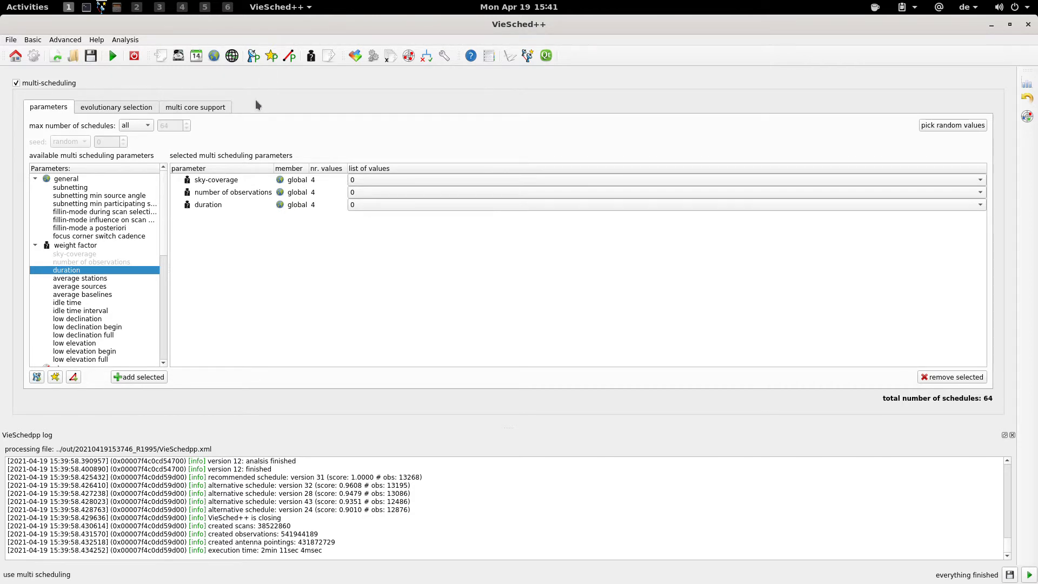
- Switch to the file manager and open simulation_summary.txt from the R1995 session's output folder
left_click(122, 8)
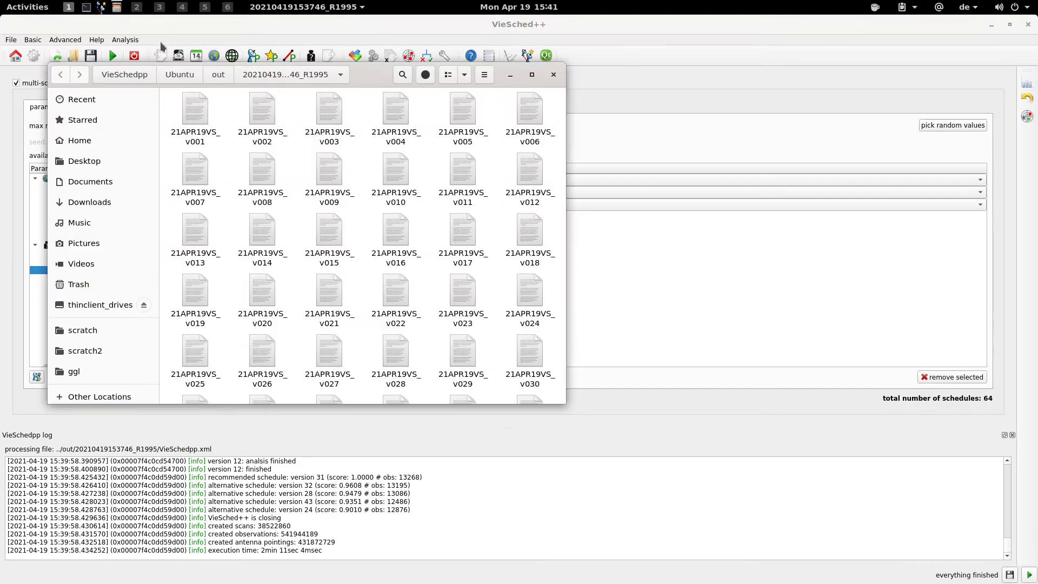
scroll(472, 142, "down", 5)
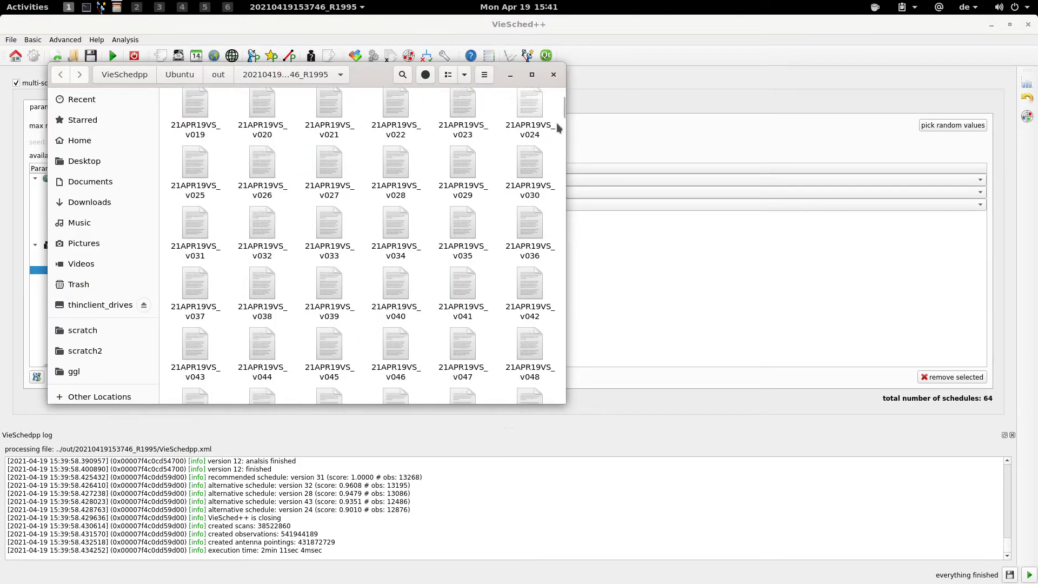
left_click_drag(563, 111, 569, 416)
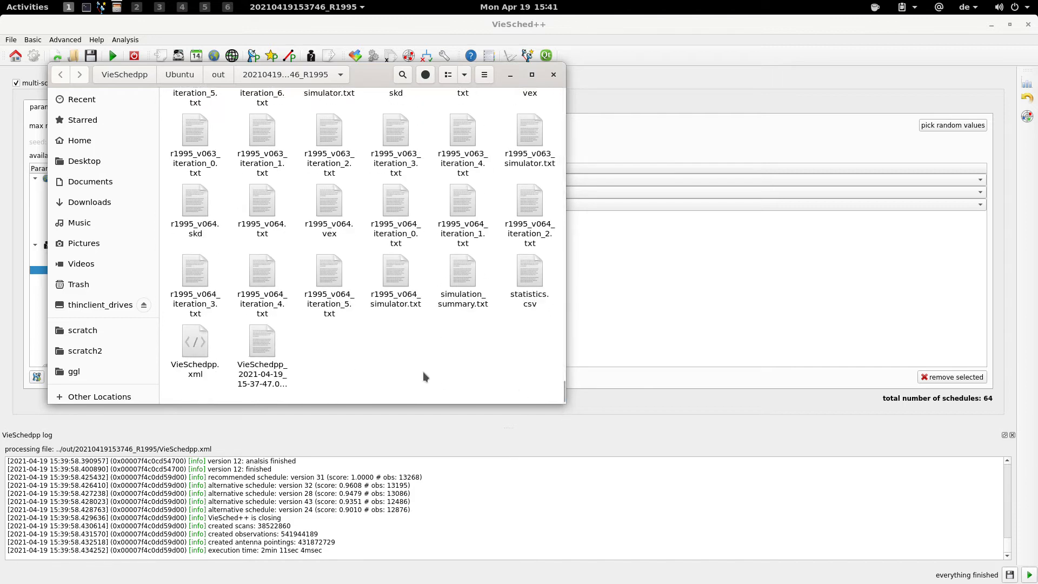
double_click(462, 275)
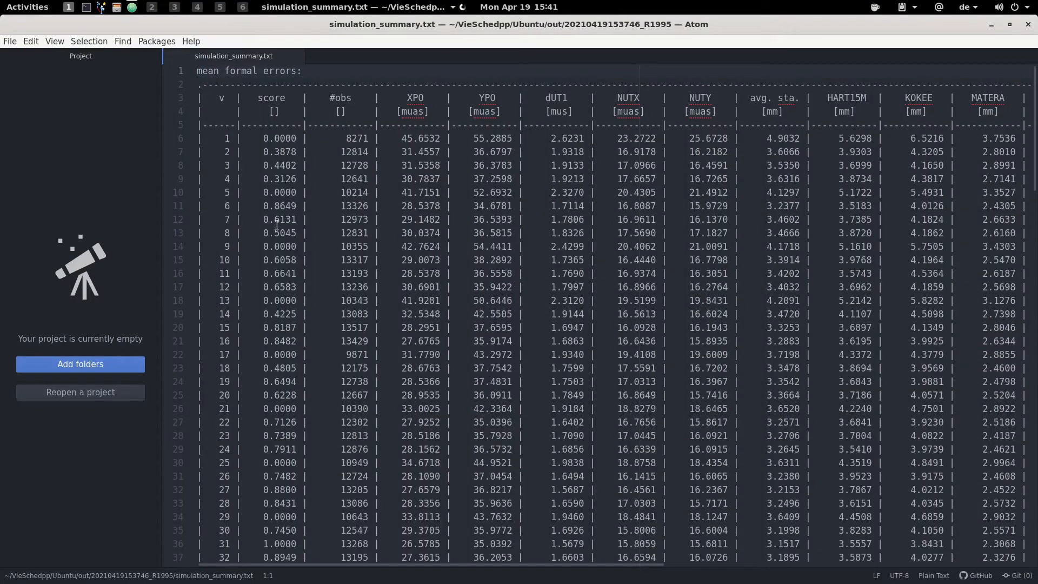
- Examine the mean formal errors table for the schedule versions in simulation_summary.txt and close the file
scroll(351, 195, "down", 5)
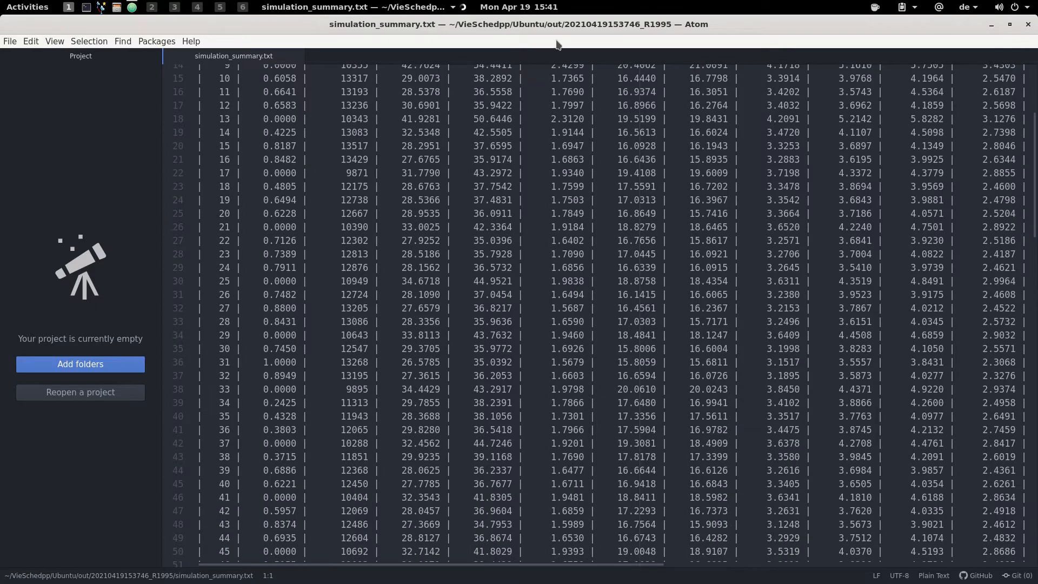
left_click_drag(558, 41, 778, 89)
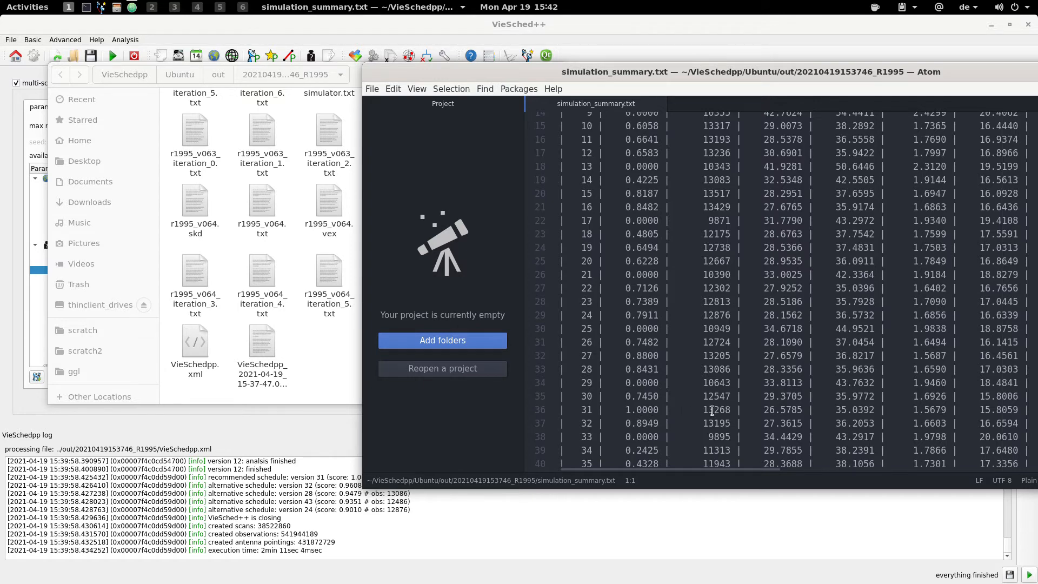
left_click_drag(811, 74, 610, 97)
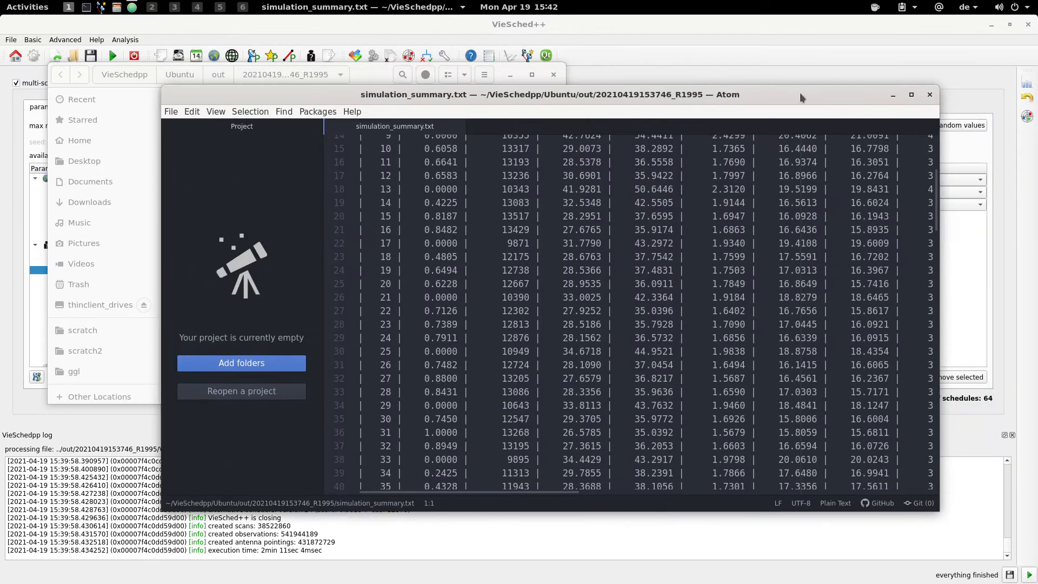
left_click(929, 96)
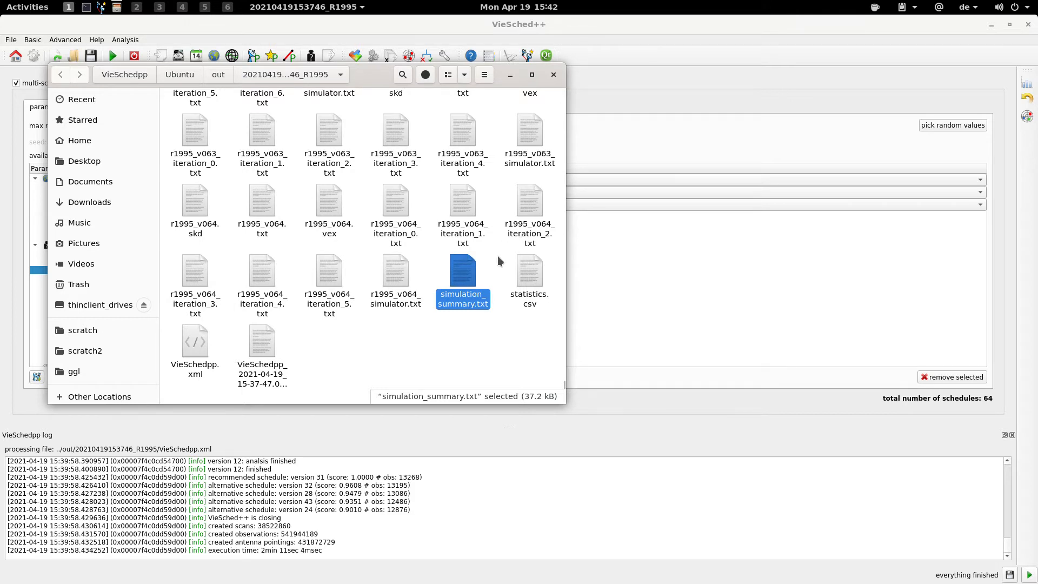
- Open statistics.csv with LibreOffice Calc using the default text import settings, dismissing the warning and the startup tip
left_click(527, 277)
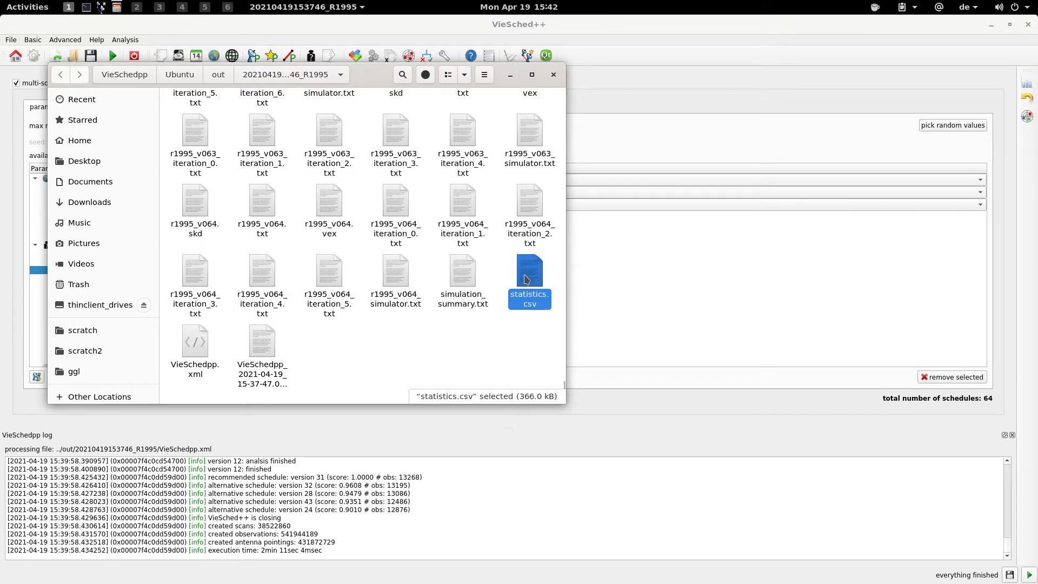
right_click(532, 279)
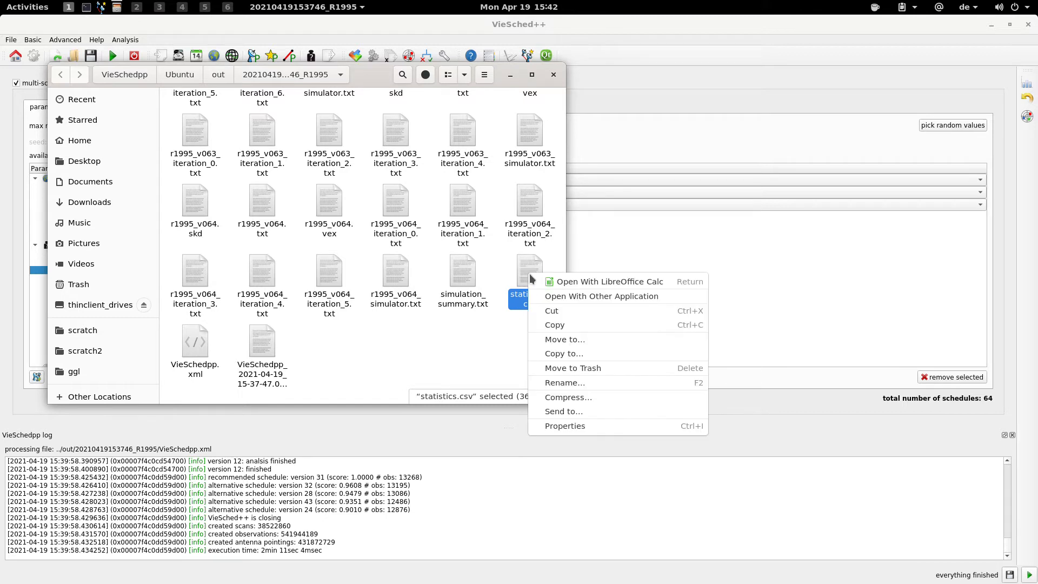
left_click(602, 283)
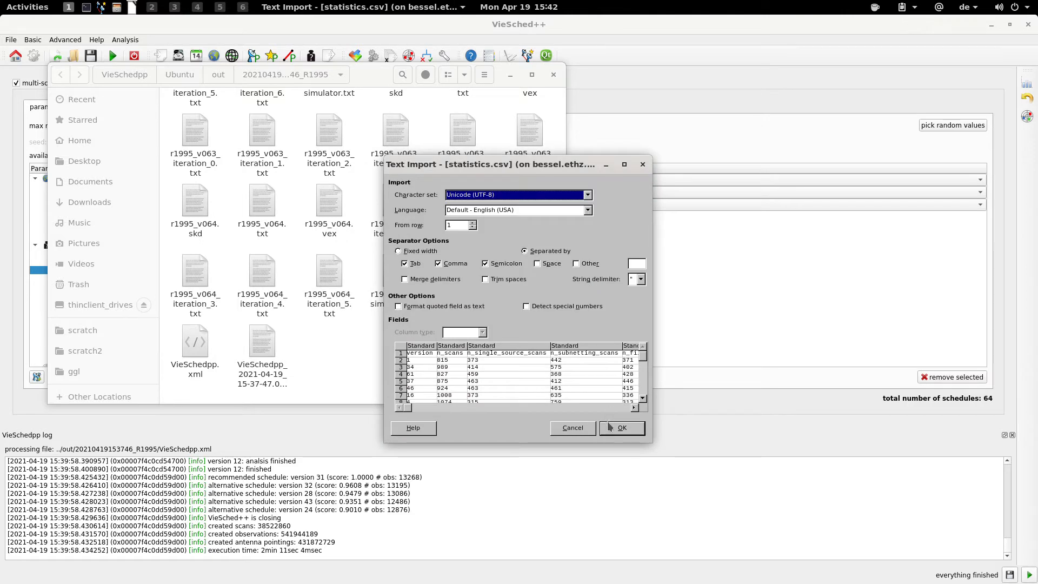
left_click(618, 432)
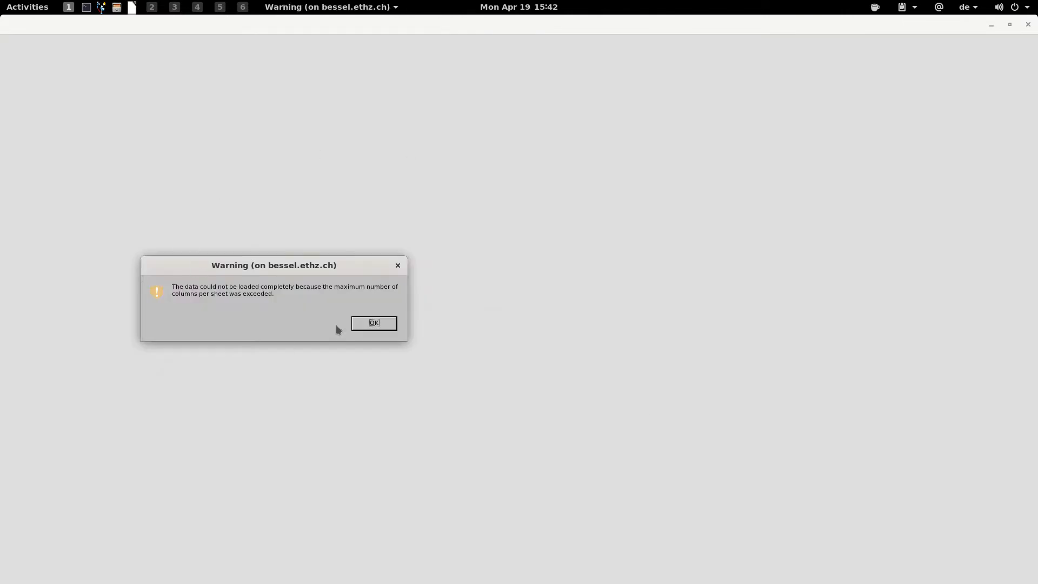
left_click(392, 328)
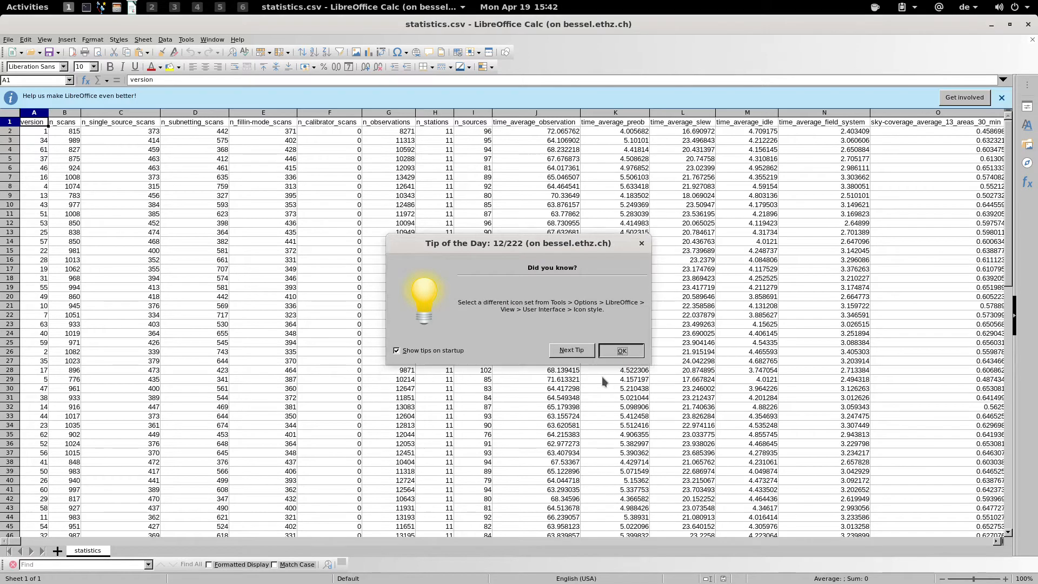
left_click(621, 350)
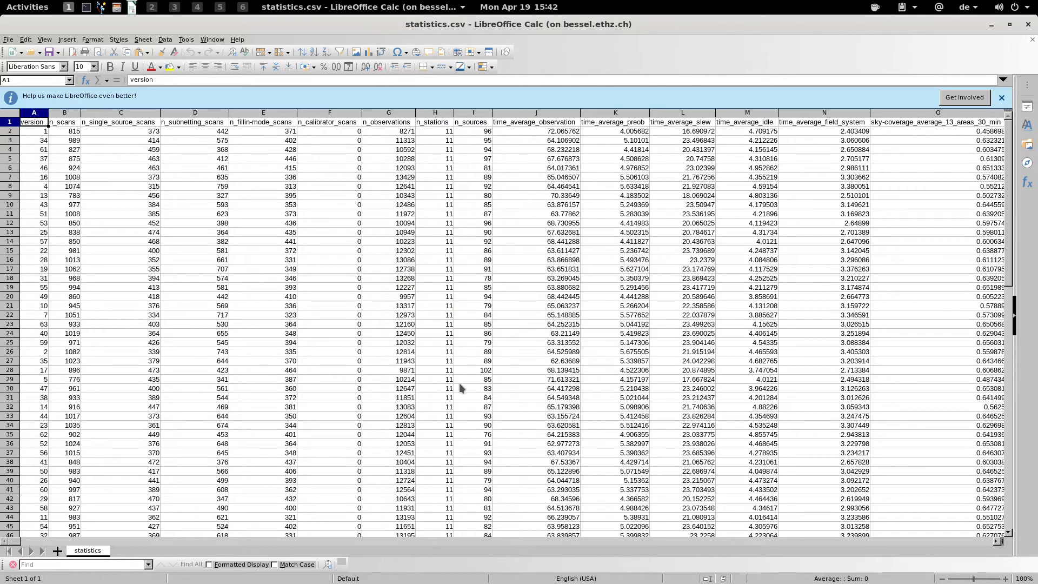
- Examine the statistics columns up to the sky-coverage and weight-factor values, and close the spreadsheet
left_click(92, 188)
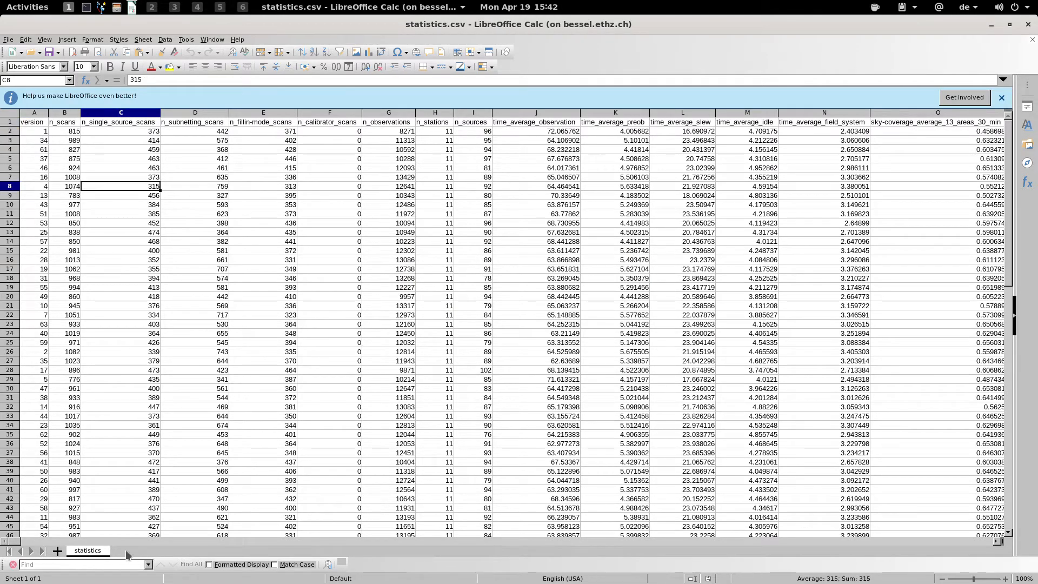
left_click_drag(22, 542, 4, 528)
left_click_drag(22, 546, 34, 547)
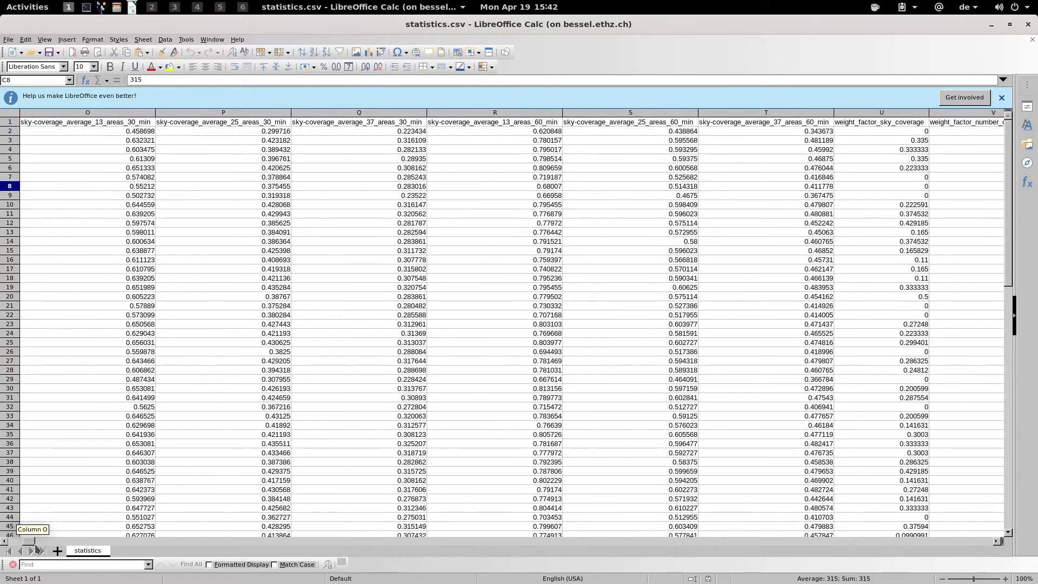
left_click(1028, 24)
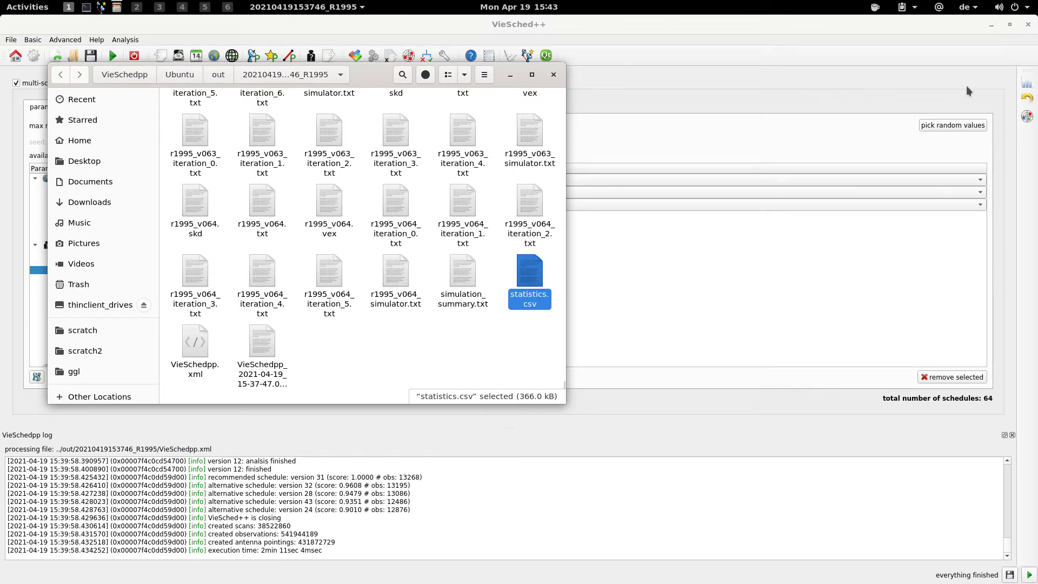
left_click(1027, 85)
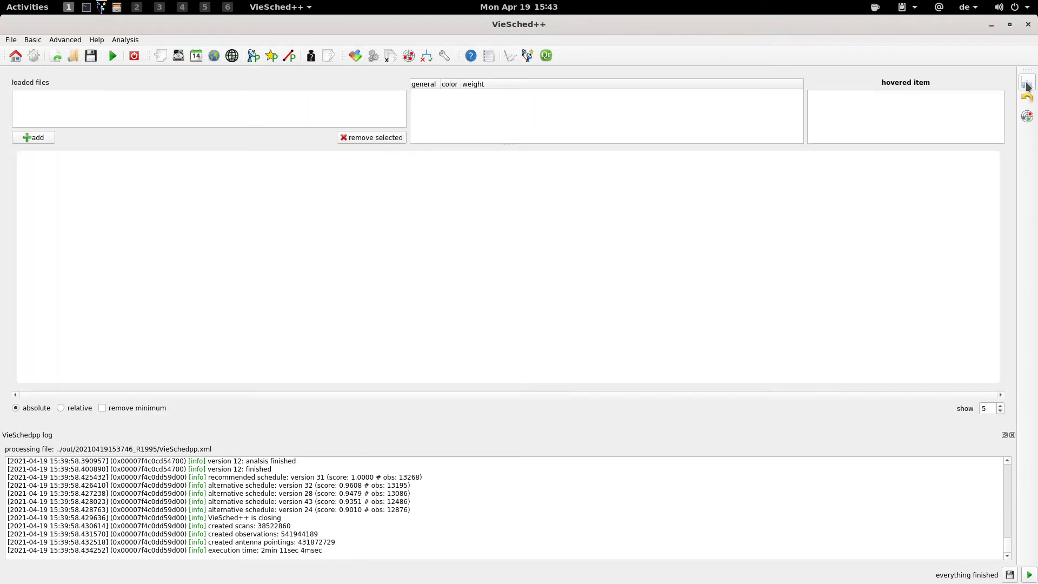
left_click(24, 140)
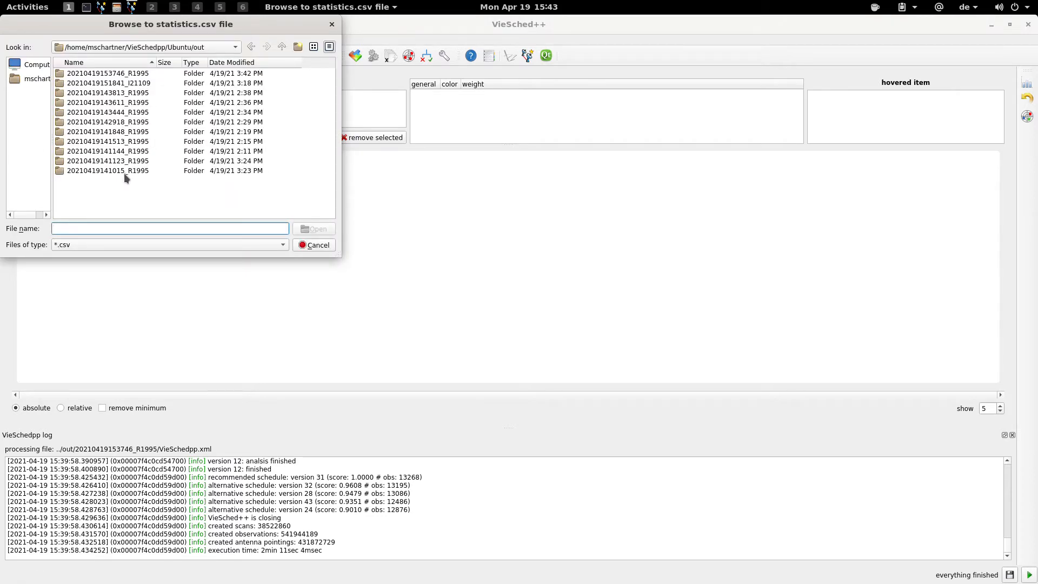
double_click(139, 75)
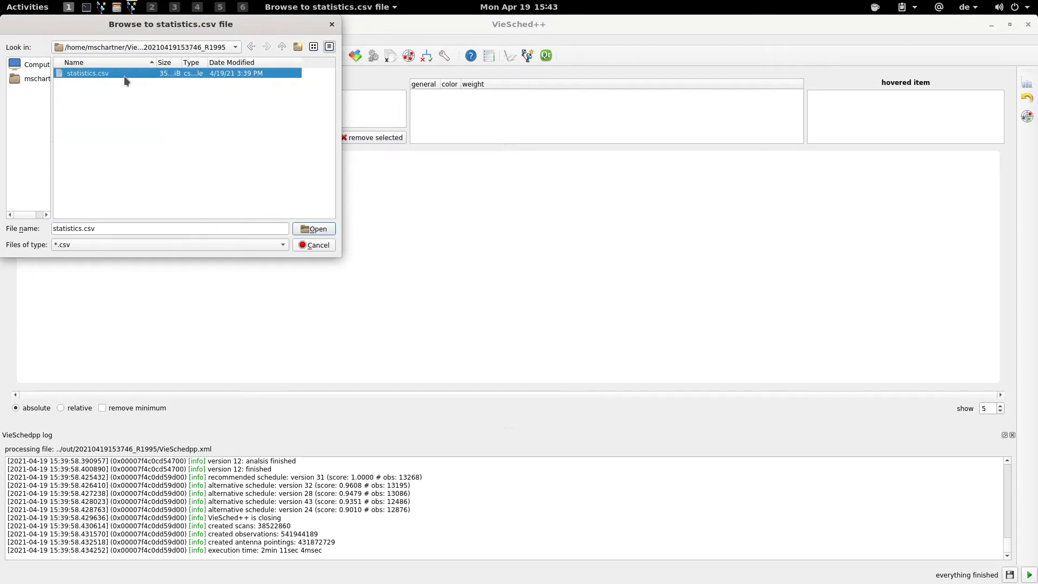
double_click(125, 75)
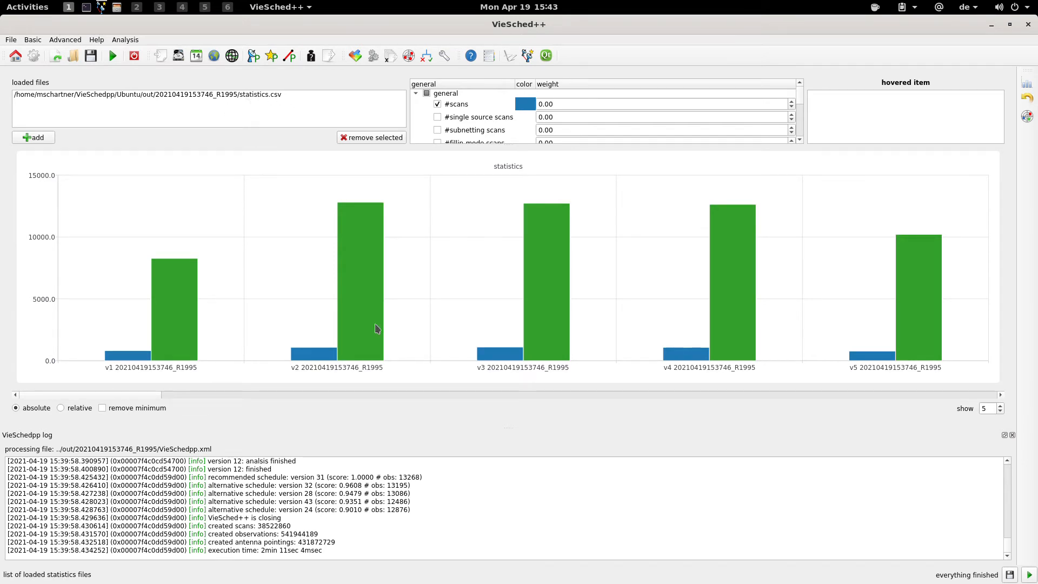
- Close the VieSchedpp log and enlarge the loaded-files and parameter area above the statistics chart
left_click(1013, 436)
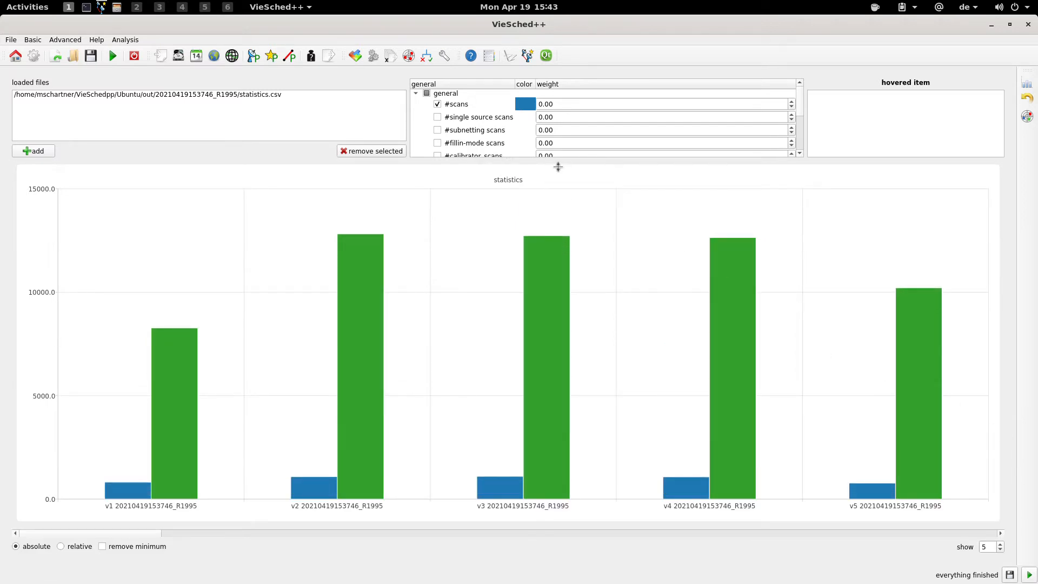
left_click_drag(559, 167, 559, 226)
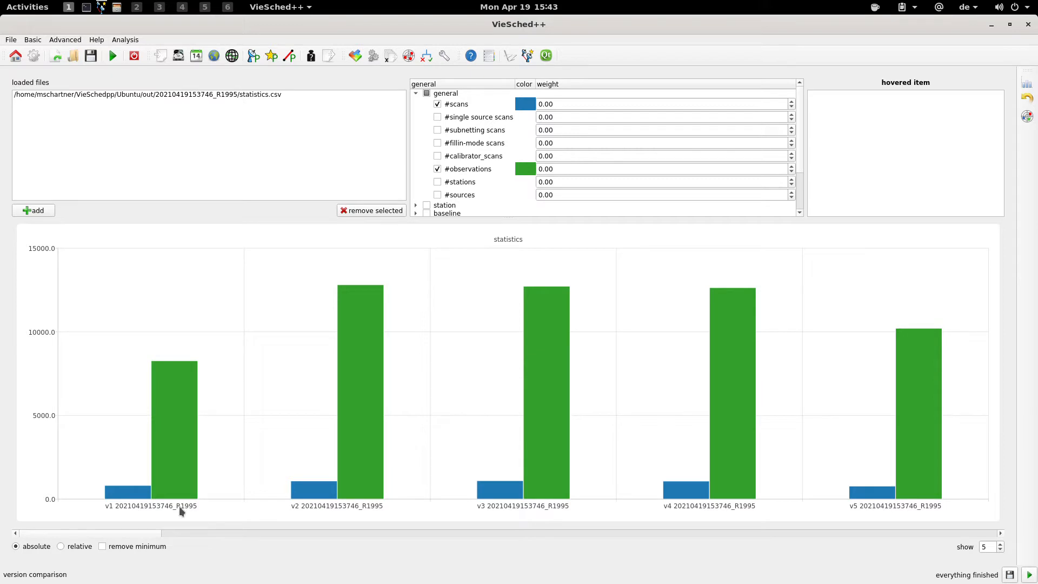
left_click_drag(115, 533, 22, 553)
- Review the per-version schedule files in the file manager's output folder and return to the VieSched++ statistics chart
left_click(117, 9)
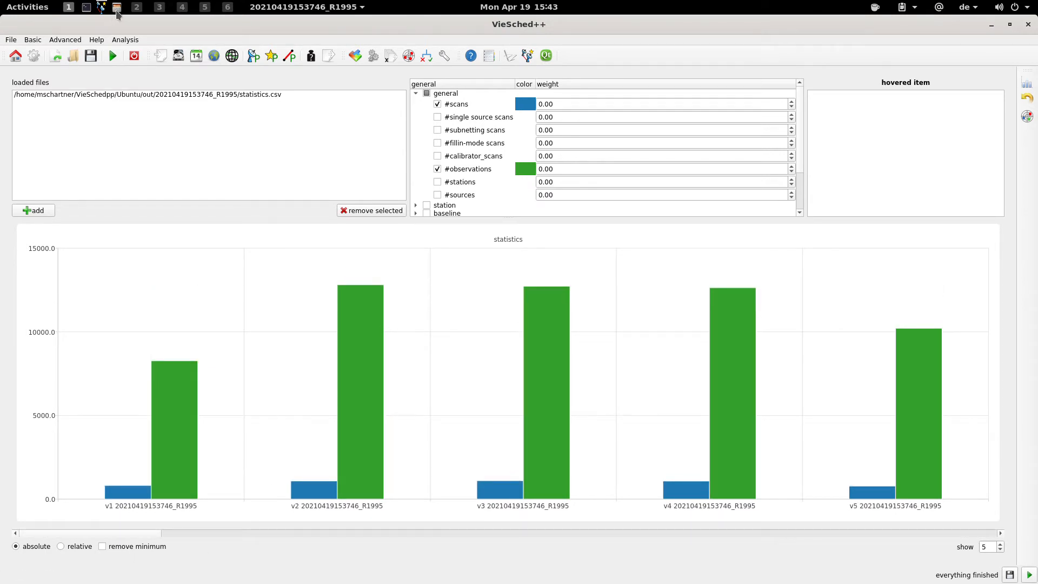
scroll(352, 202, "up", 2)
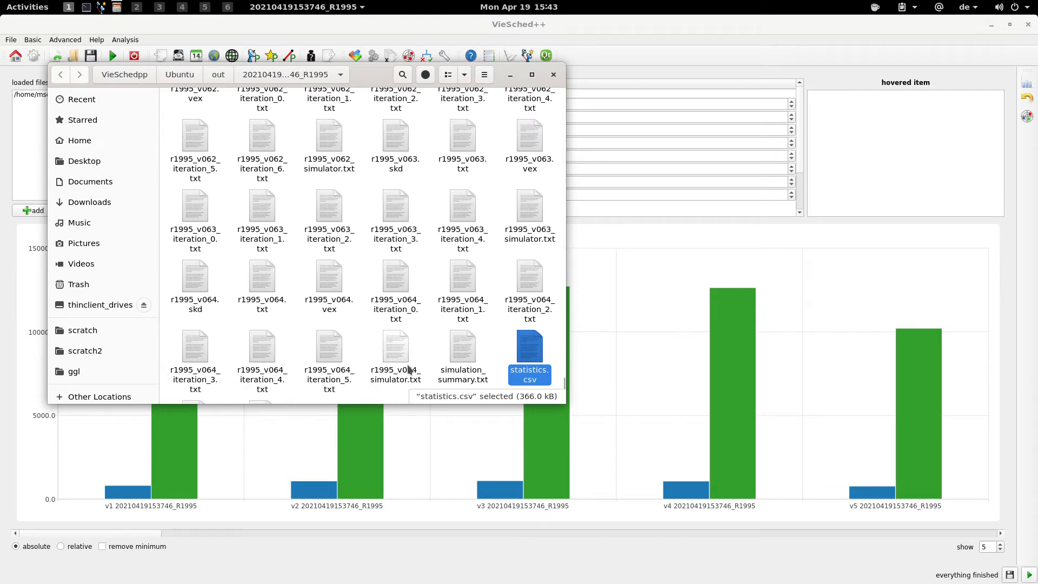
left_click(653, 225)
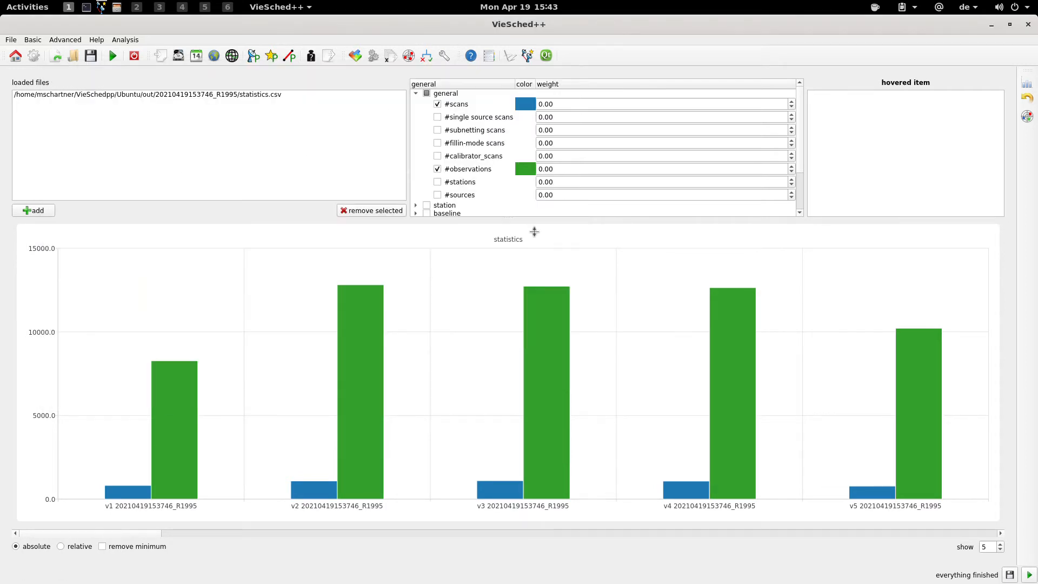
- Inspect the #scans and #observations bars of version 1 in the statistics chart
mouse_move(113, 499)
mouse_move(165, 411)
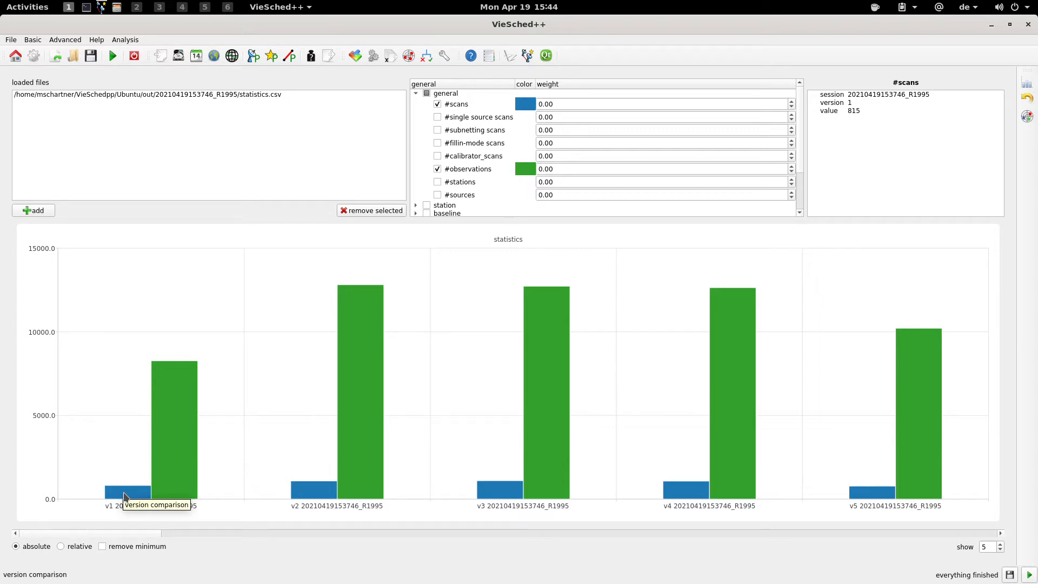
mouse_move(178, 474)
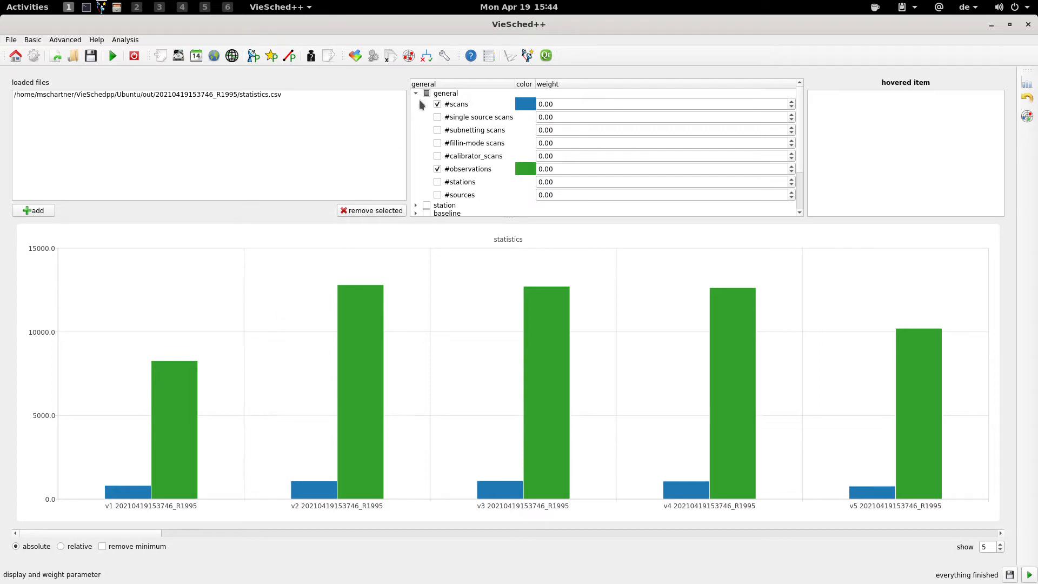
- Add #sources and the simulation repeatabilities of dUT1, x pol, y pol, x nut and y nut to the statistics chart
left_click(438, 195)
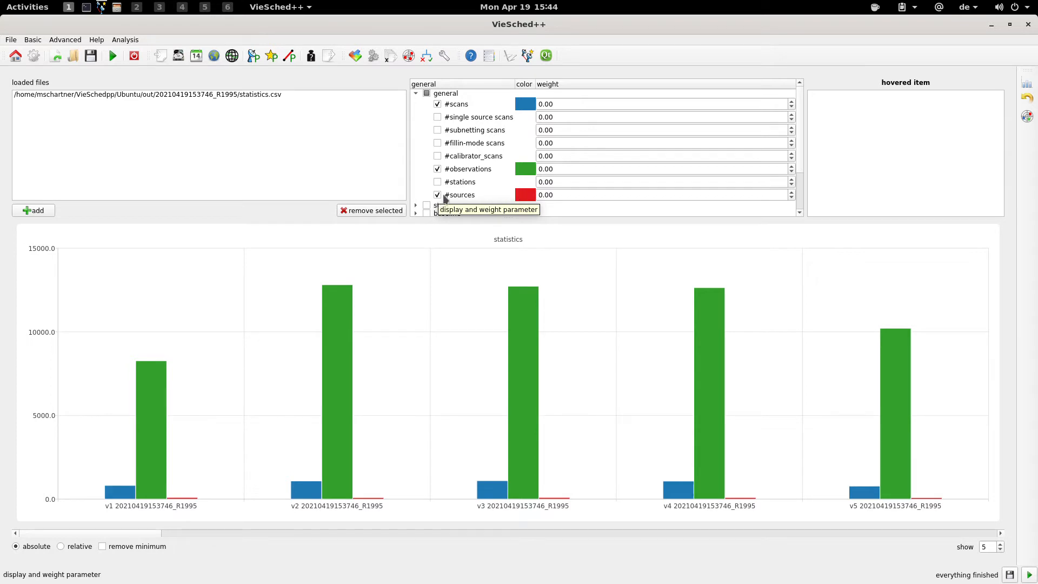
scroll(447, 194, "down", 2)
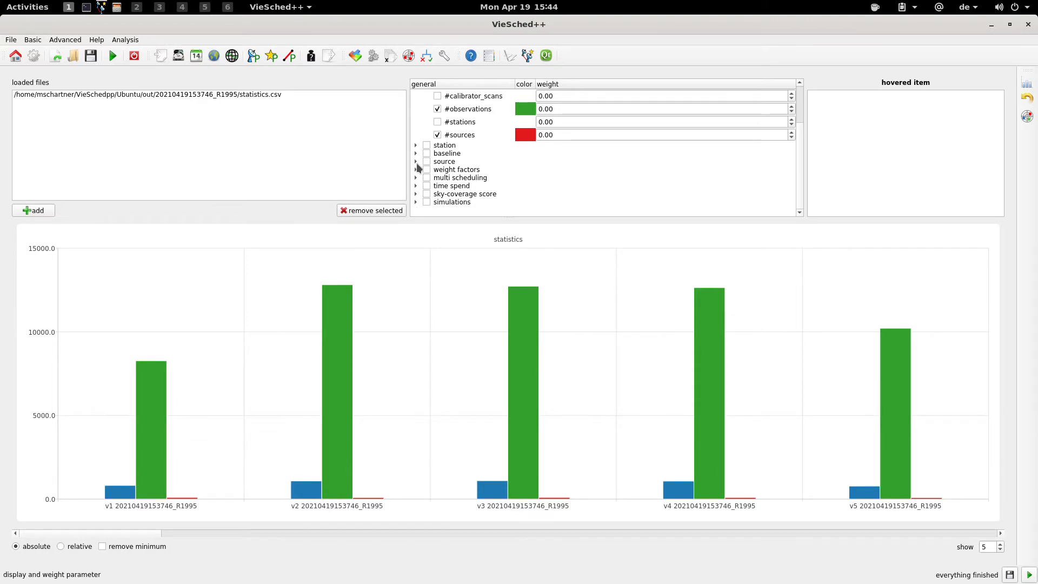
left_click(417, 203)
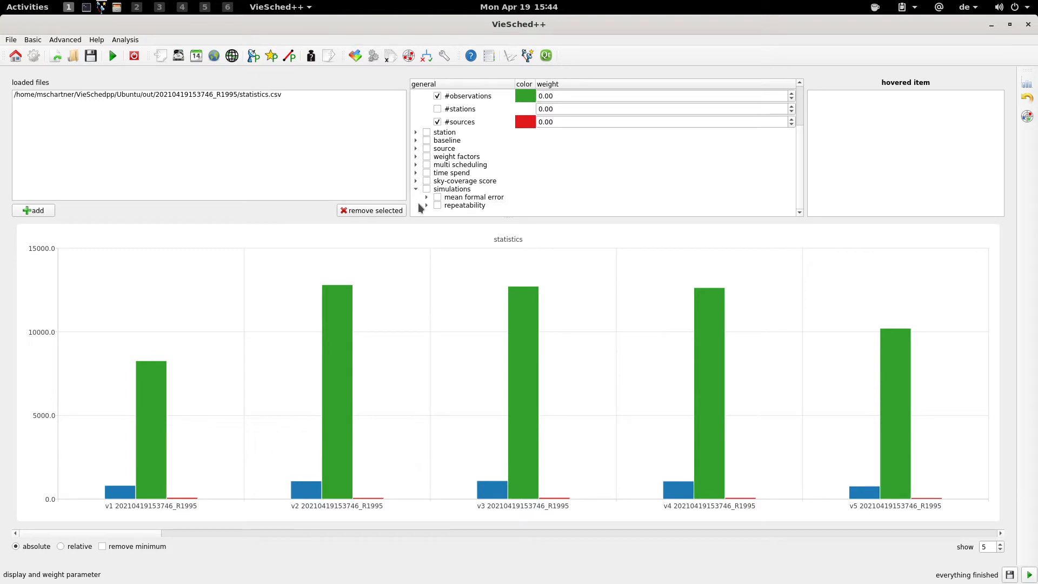
left_click(427, 206)
scroll(427, 208, "down", 2)
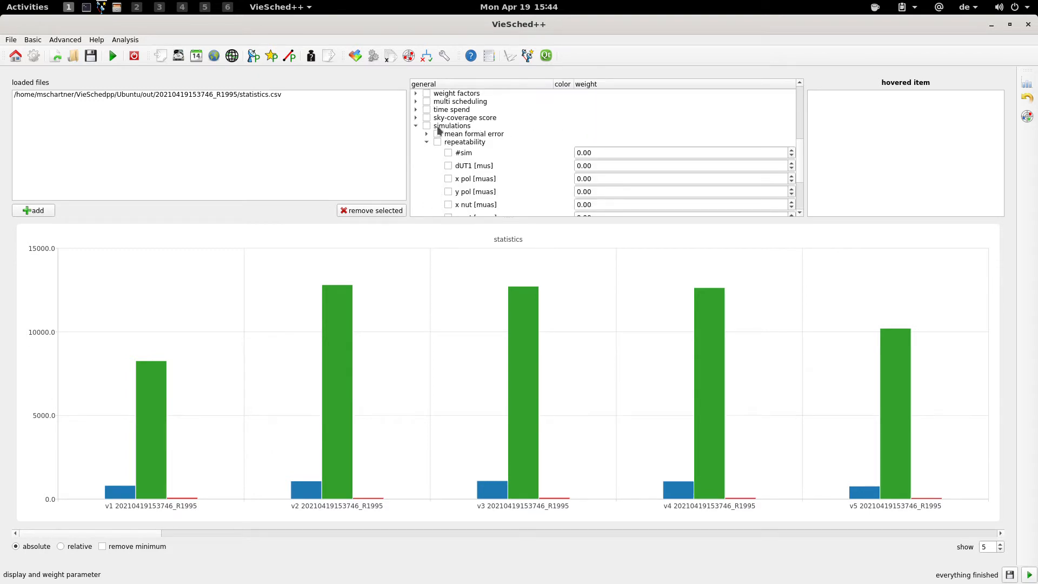
scroll(449, 152, "down", 1)
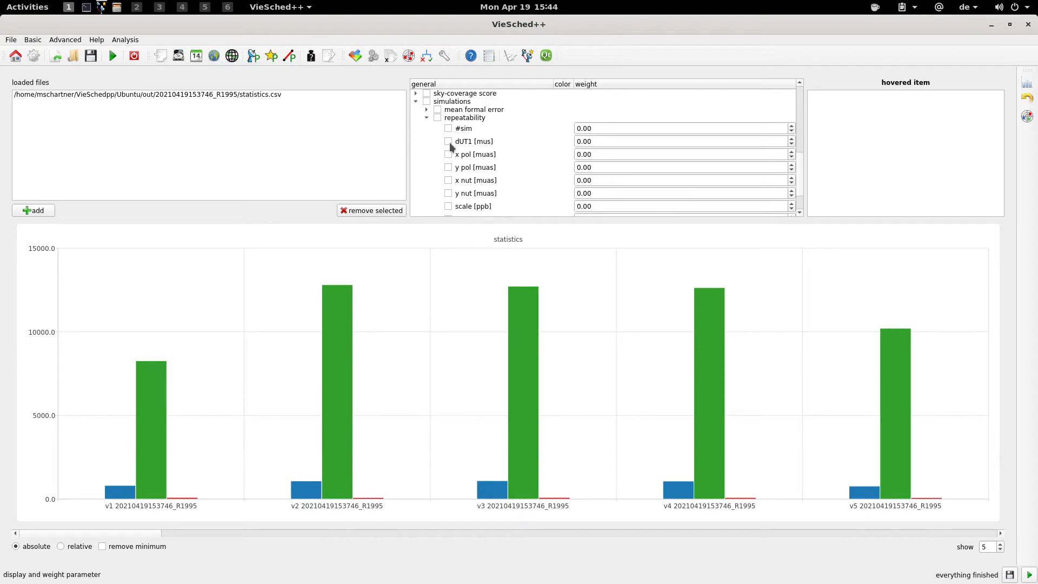
left_click(448, 142)
left_click(449, 154)
left_click(448, 167)
left_click(449, 180)
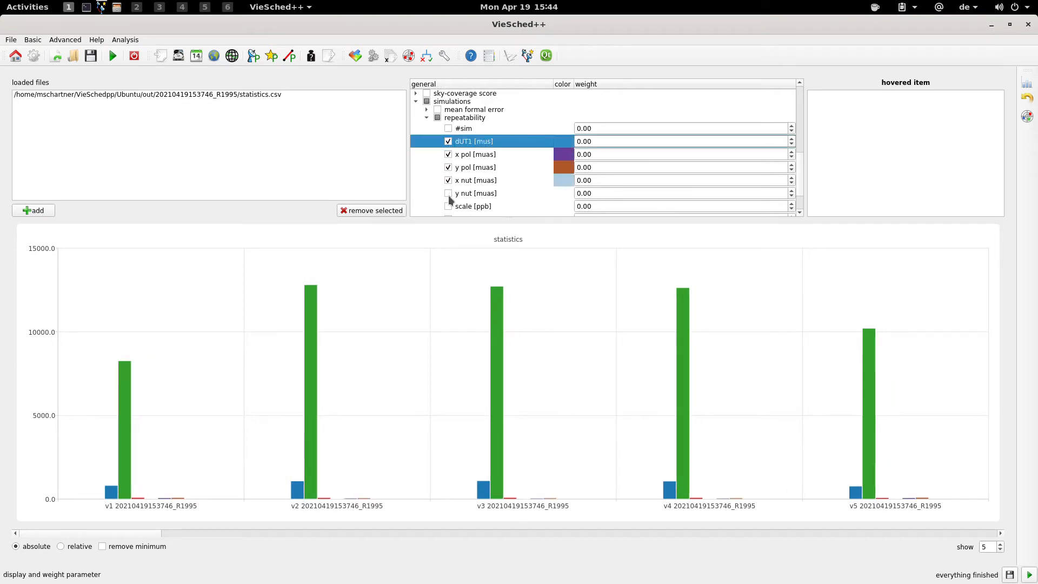
left_click(448, 193)
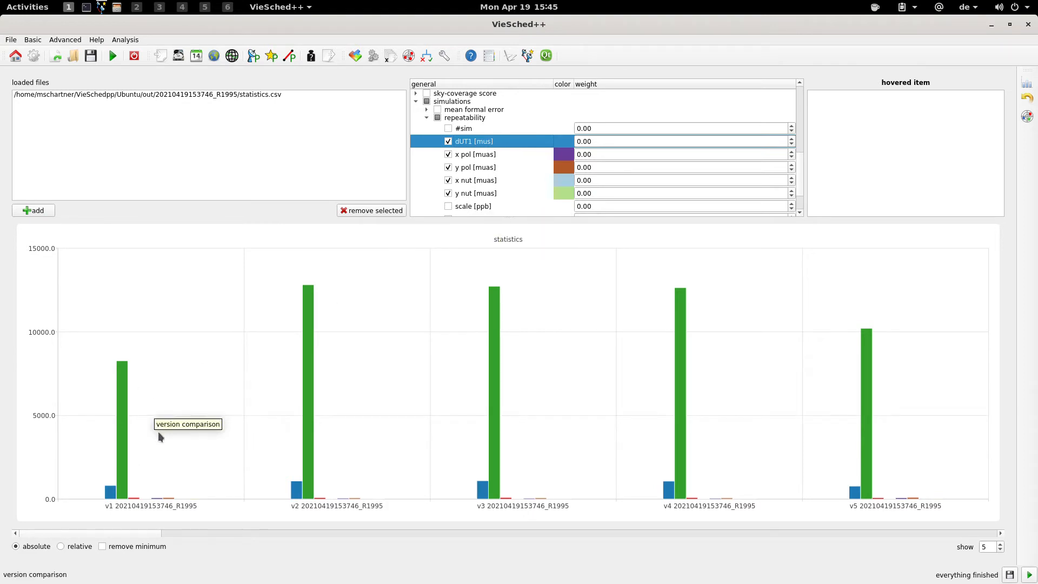
- Display the statistics chart with relative values and remove the minimum from the bars
mouse_move(124, 407)
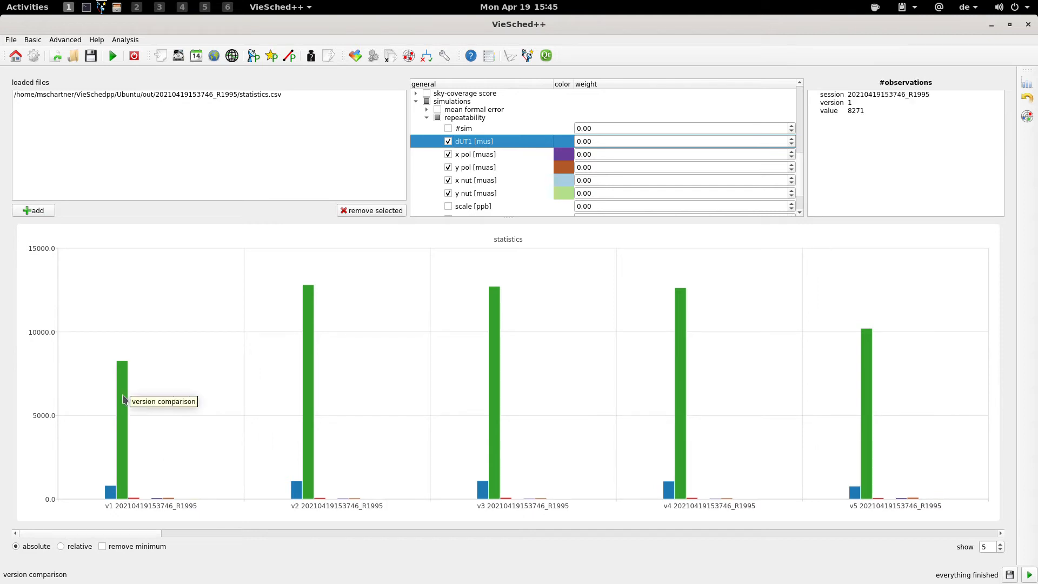
mouse_move(138, 500)
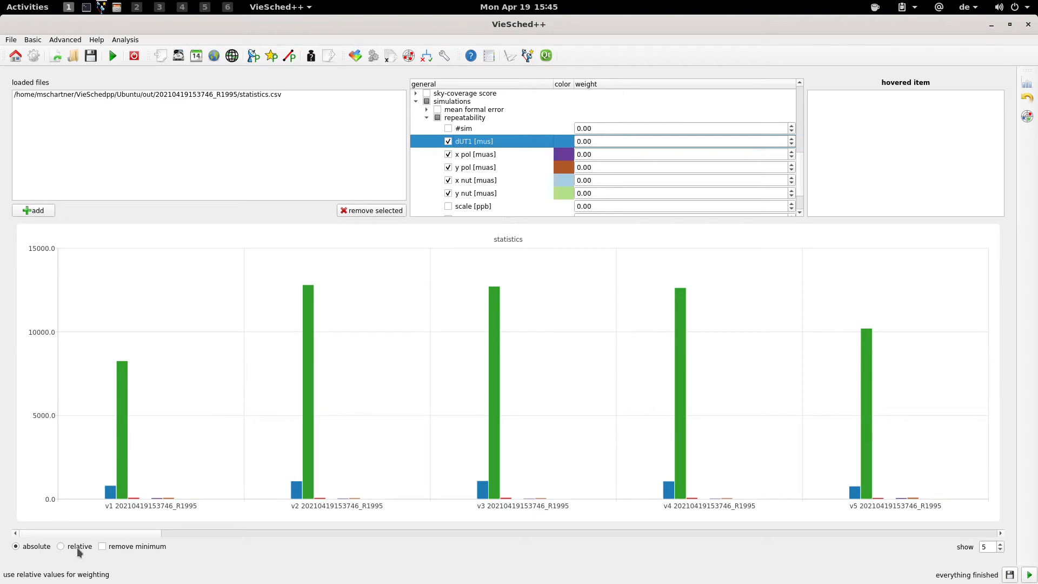
left_click(60, 547)
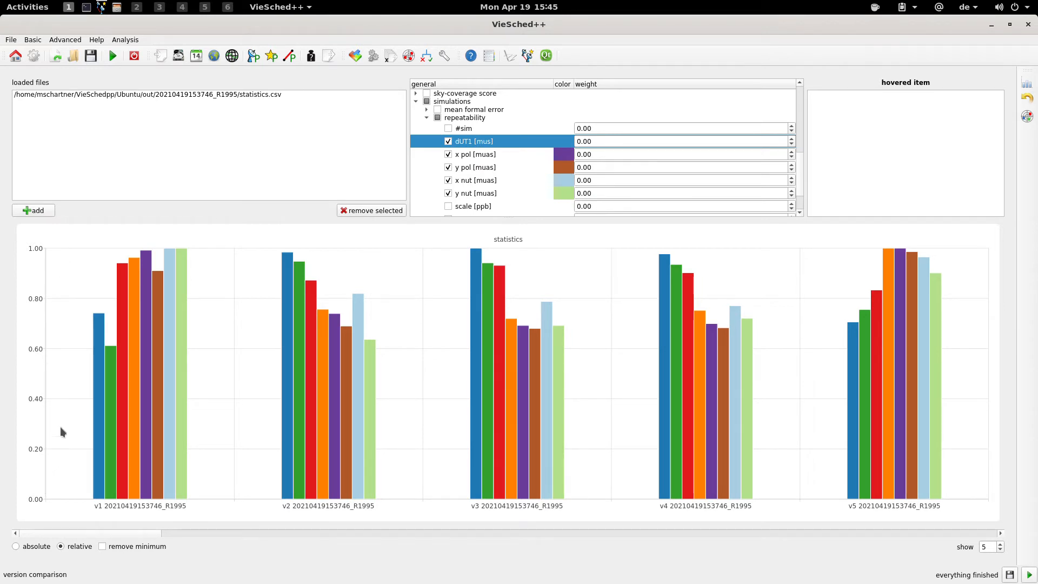
left_click(125, 549)
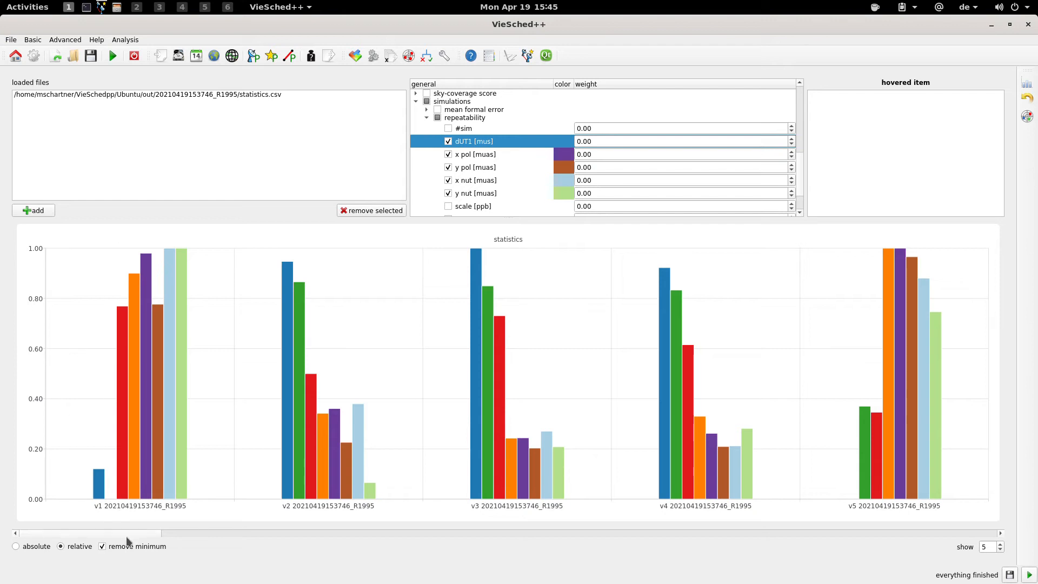
- Browse the chart to versions 19 to 23, inspect version 21's #scans and x pol repeatability bars, and return to the first versions
left_click_drag(130, 533, 379, 526)
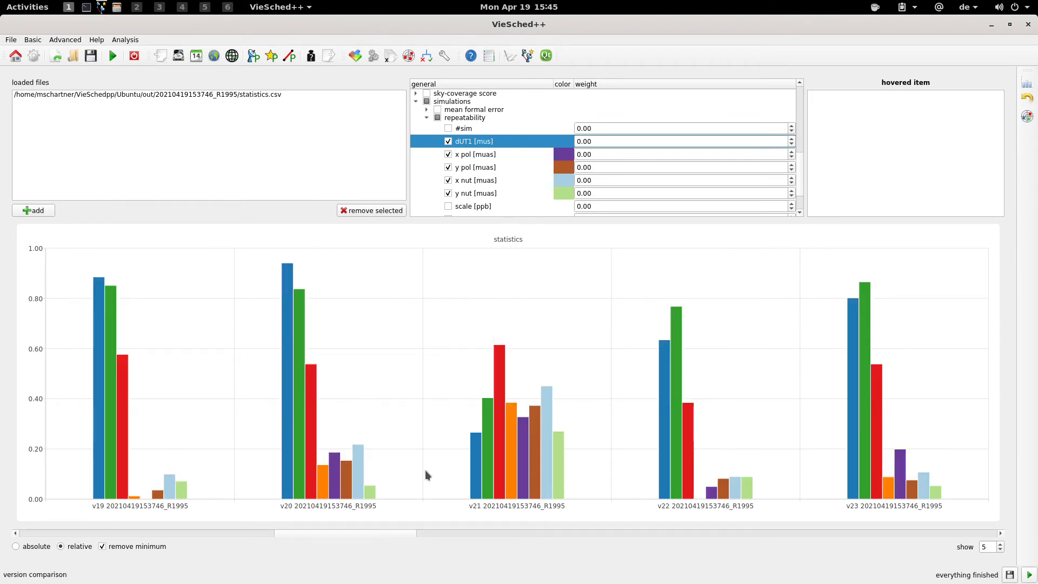
mouse_move(474, 477)
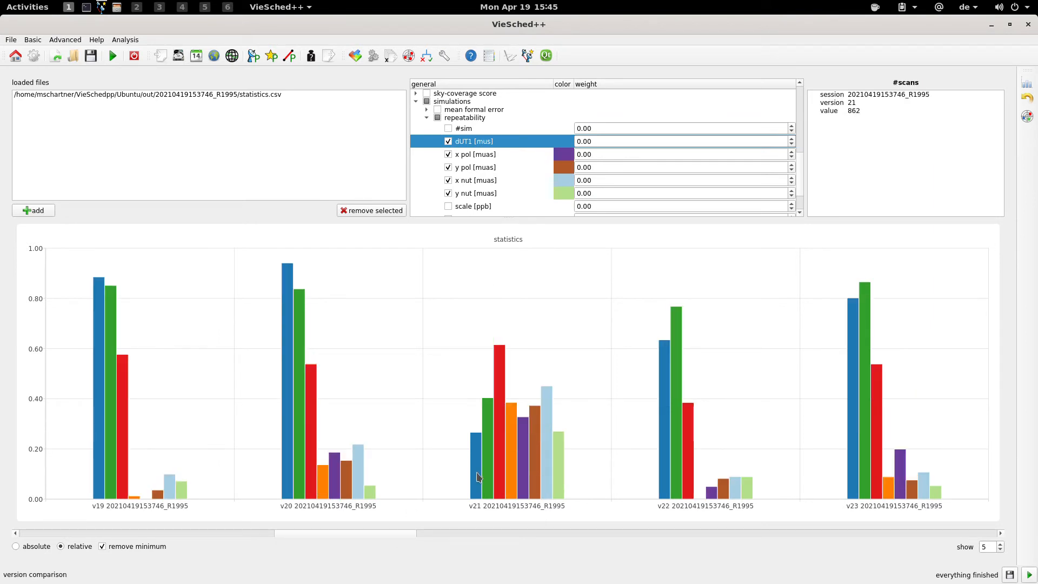
mouse_move(537, 489)
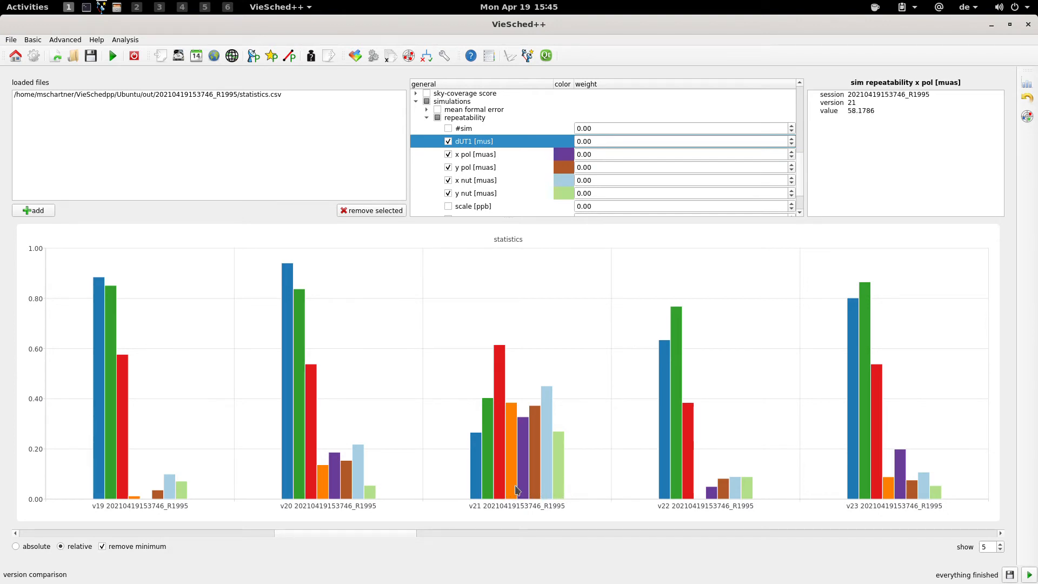
left_click_drag(355, 534, 31, 516)
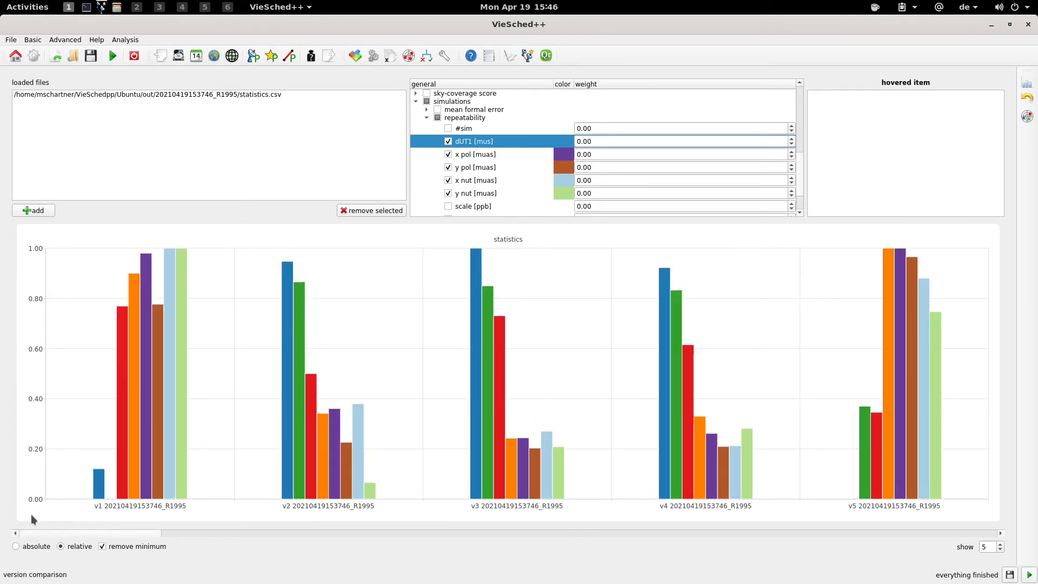
mouse_move(126, 337)
- Set the weight of the dUT1 simulation repeatability to -1.00 to rank the schedule versions
left_click(595, 141)
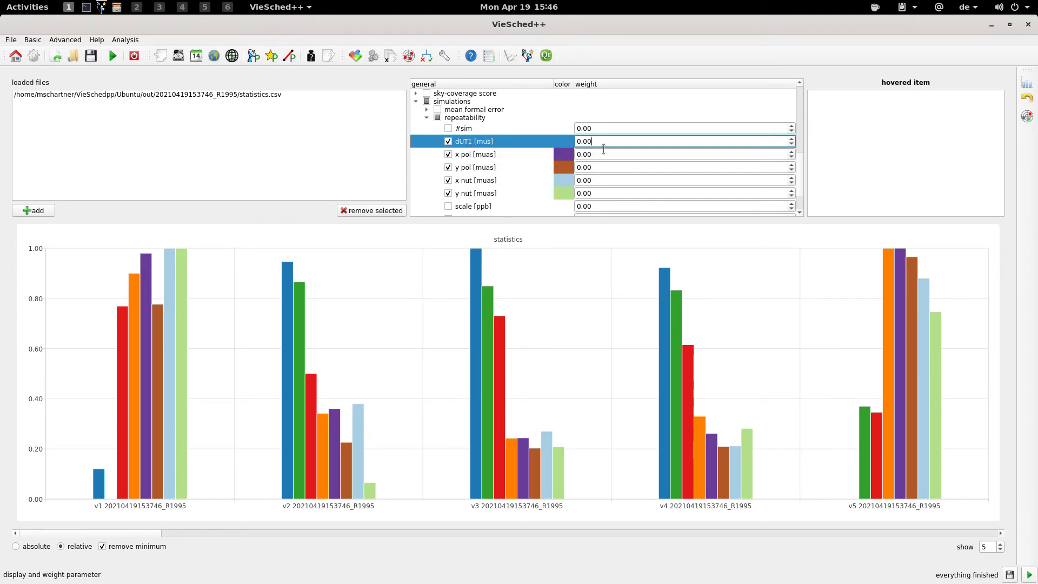
key("Down")
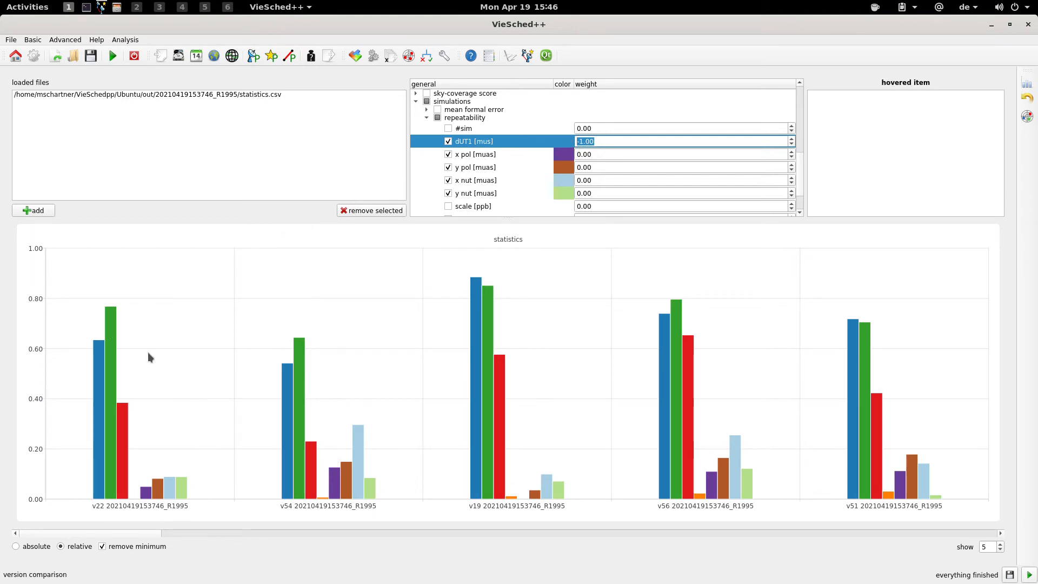
left_click(551, 155)
left_click(553, 142)
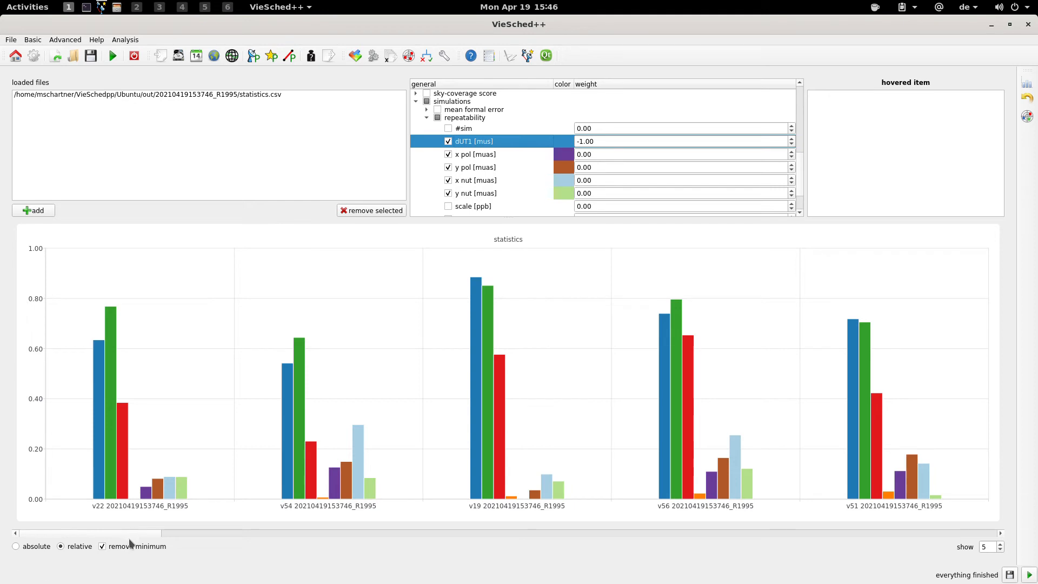
left_click_drag(169, 537, 113, 532)
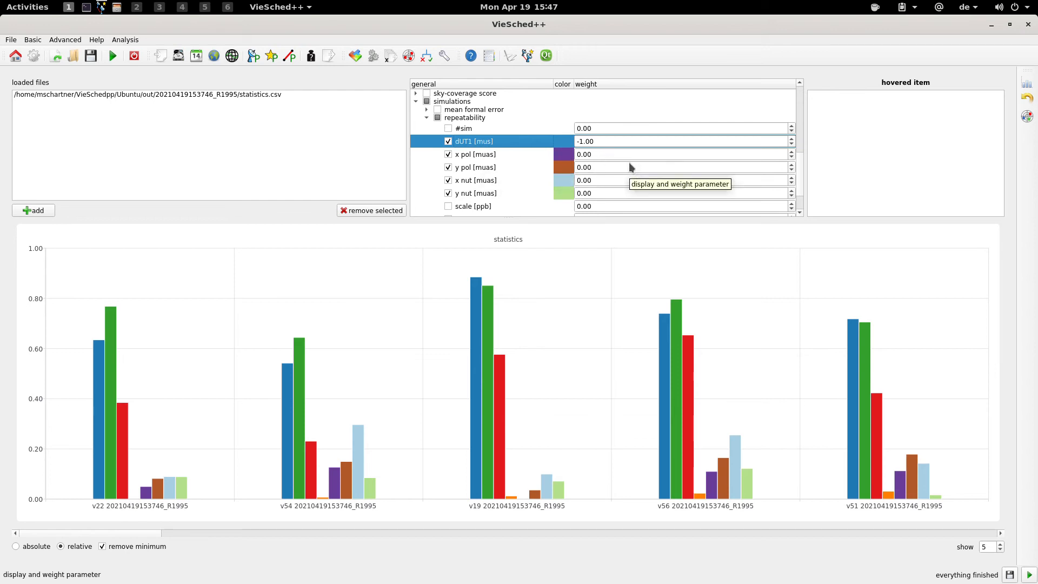
- Set the repeatability weights of x pol, y pol, x nut and y nut to -1.00 each
scroll(643, 159, "down", 1)
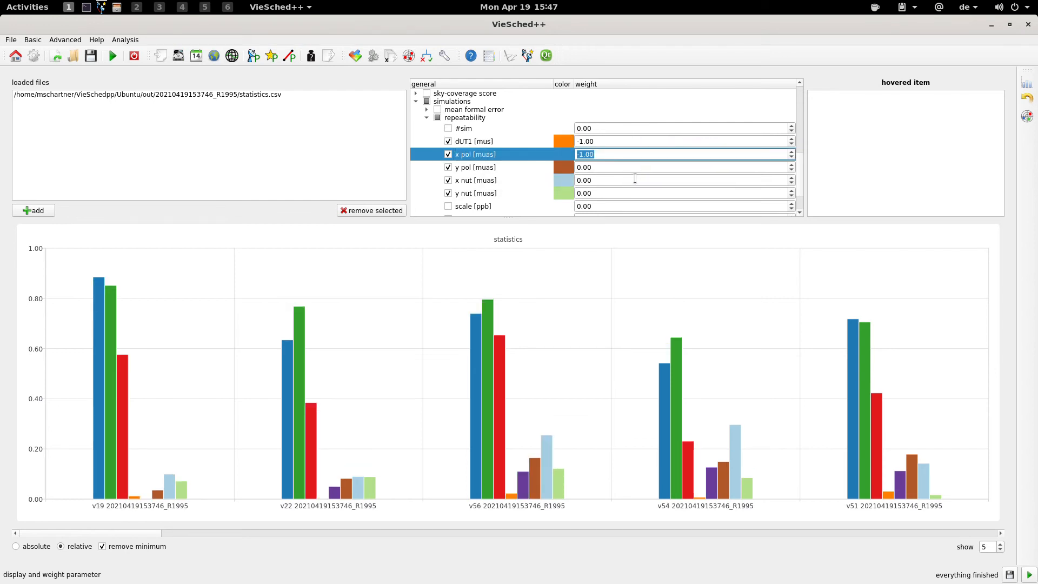
scroll(641, 169, "down", 1)
scroll(634, 181, "down", 1)
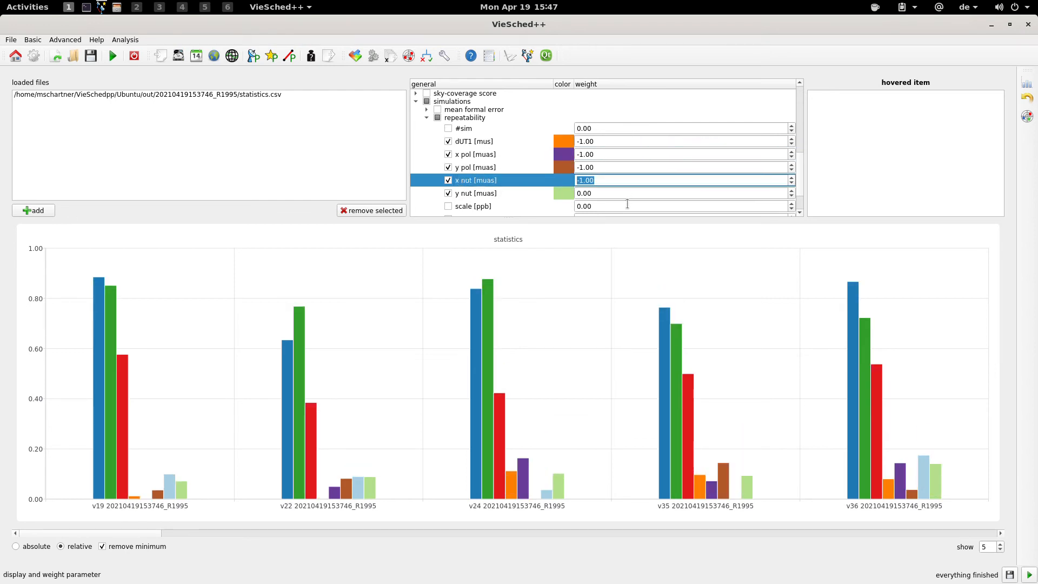
scroll(628, 198, "down", 1)
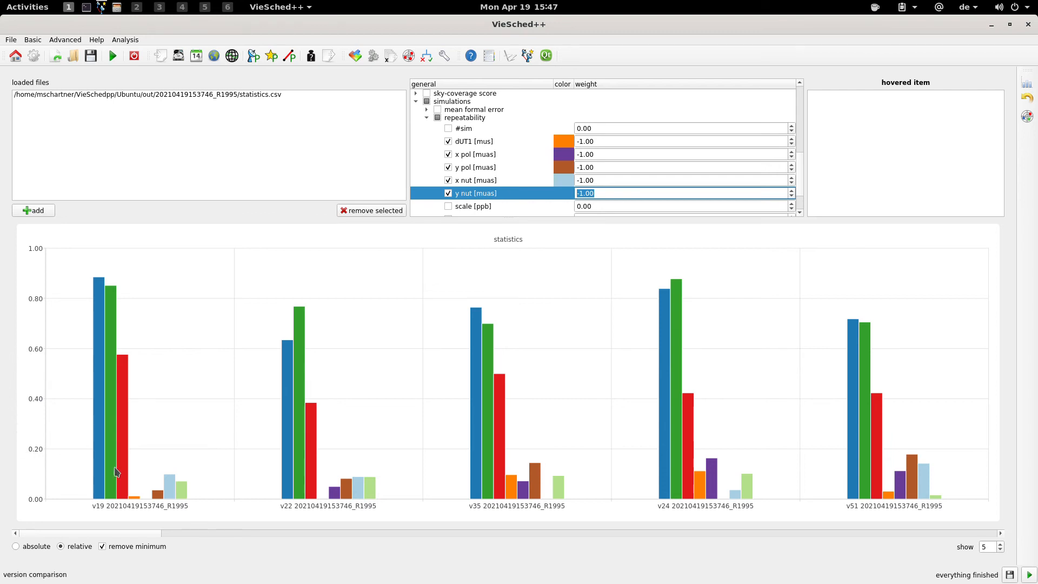
- Try ranking the schedule versions with a weight of 1.00 for #observations in the general parameters
scroll(499, 190, "up", 1)
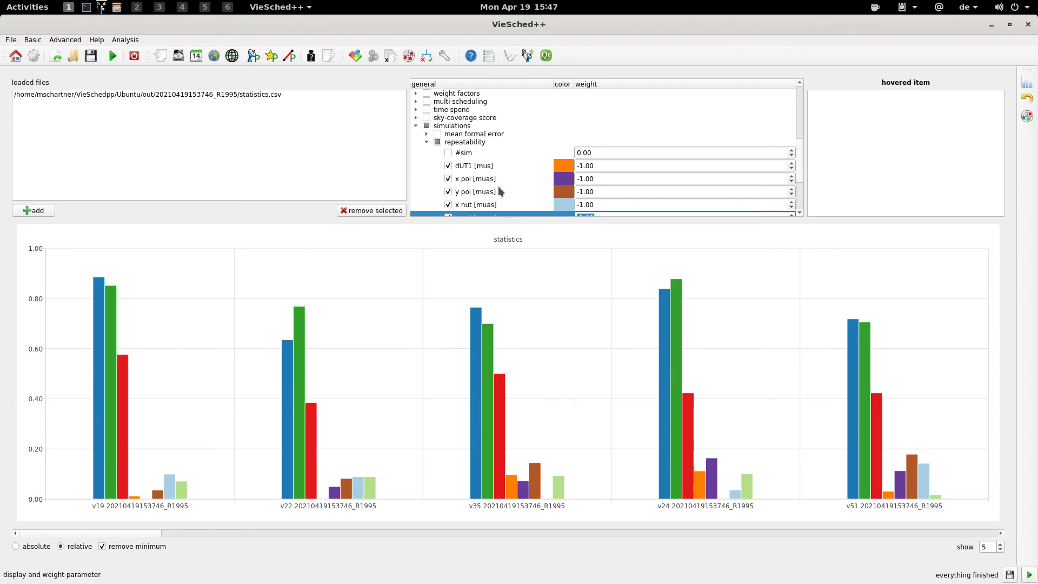
scroll(498, 187, "up", 4)
scroll(620, 174, "up", 1)
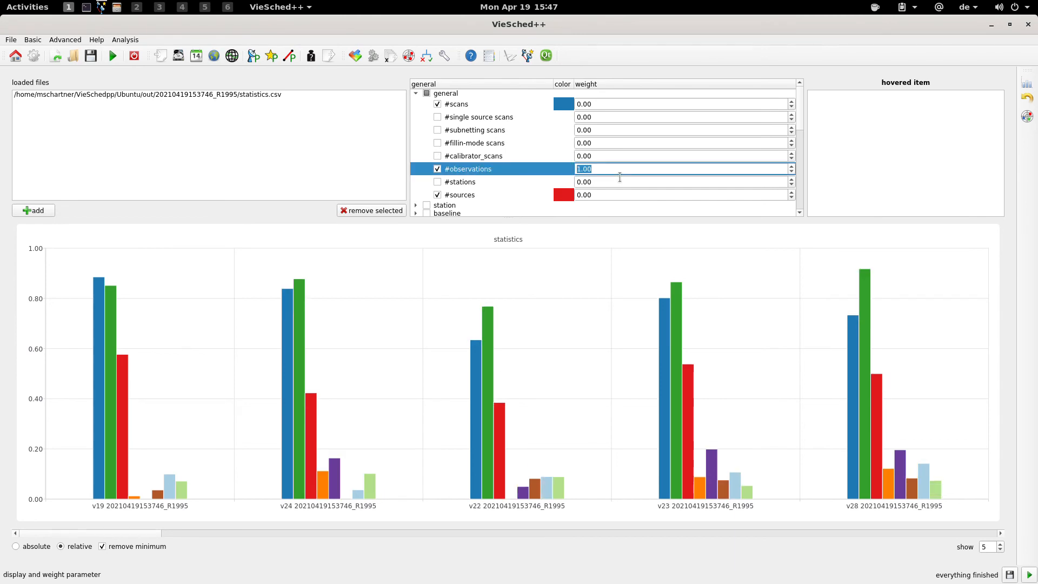
scroll(619, 177, "up", 1)
scroll(620, 176, "up", 2)
scroll(514, 173, "down", 6)
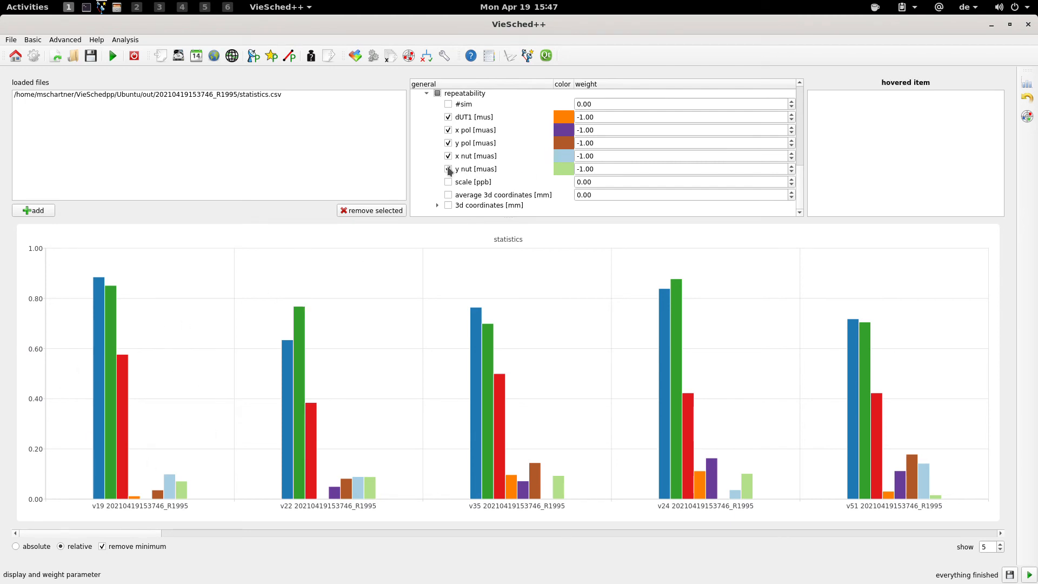
- Add the observations of station MATERA to the statistics chart
scroll(485, 144, "up", 5)
scroll(449, 135, "down", 2)
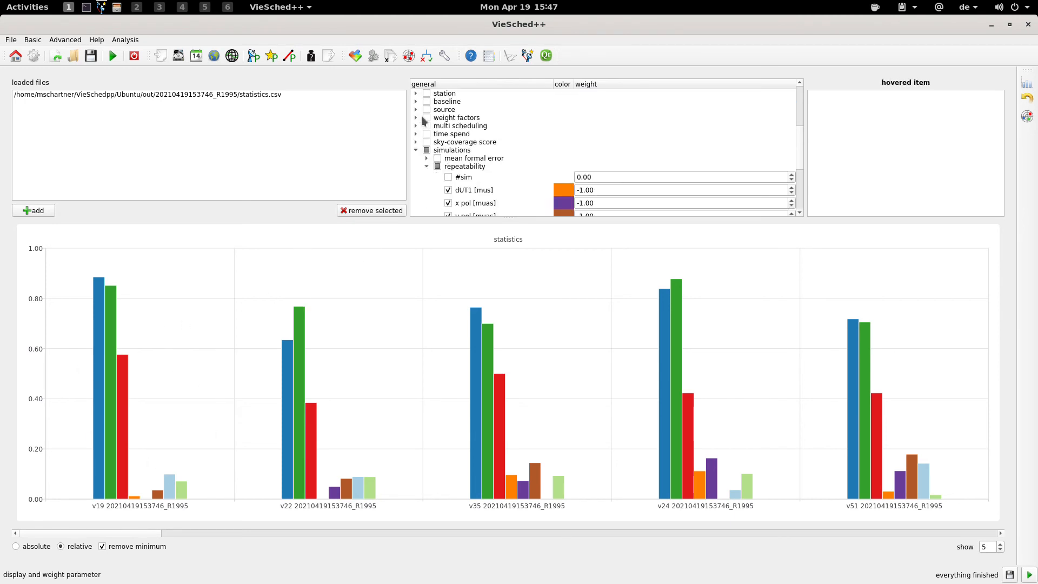
left_click(416, 94)
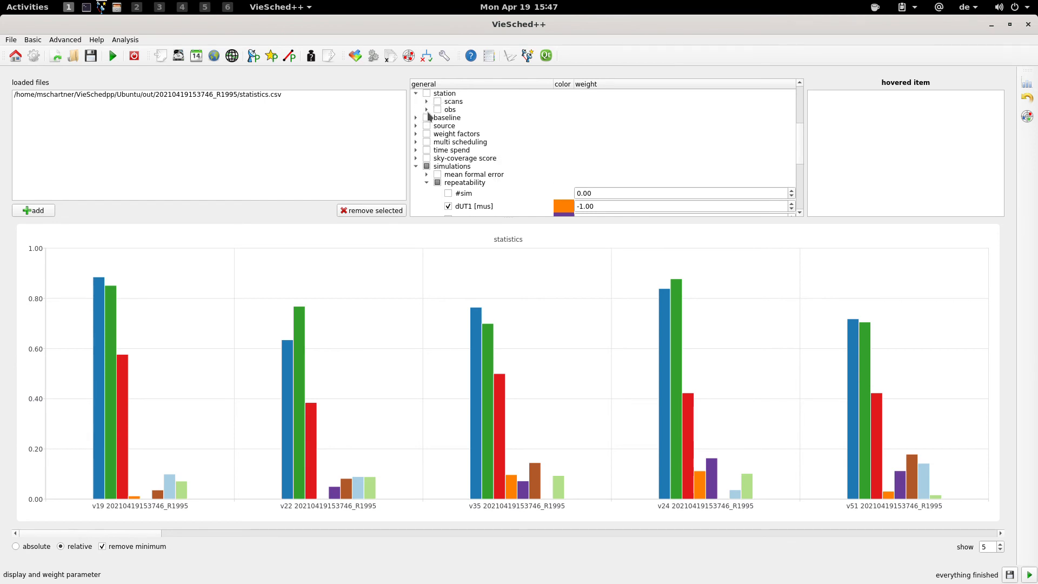
left_click(427, 110)
scroll(436, 129, "down", 1)
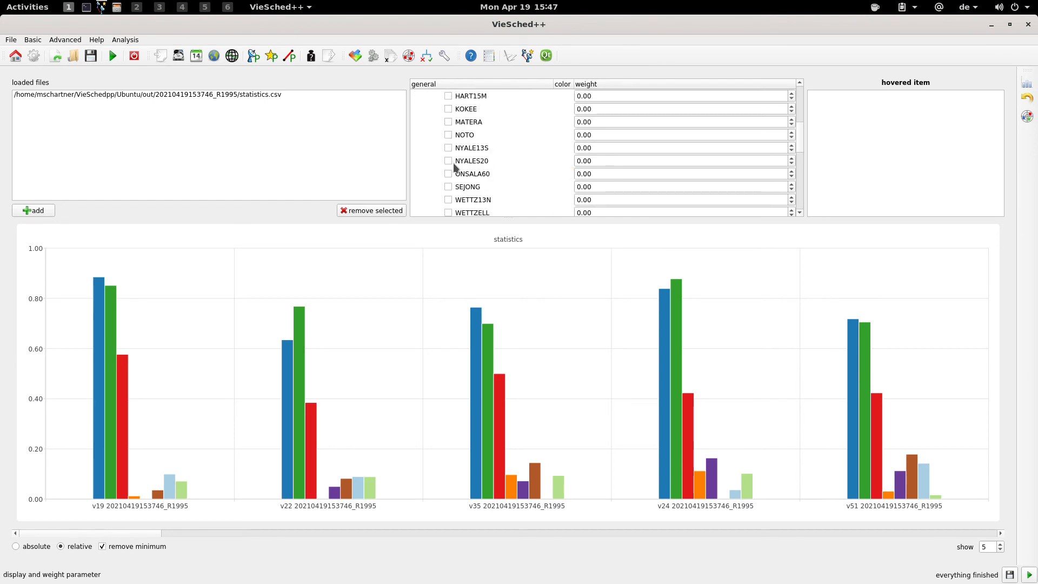
scroll(453, 168, "down", 1)
scroll(449, 170, "up", 1)
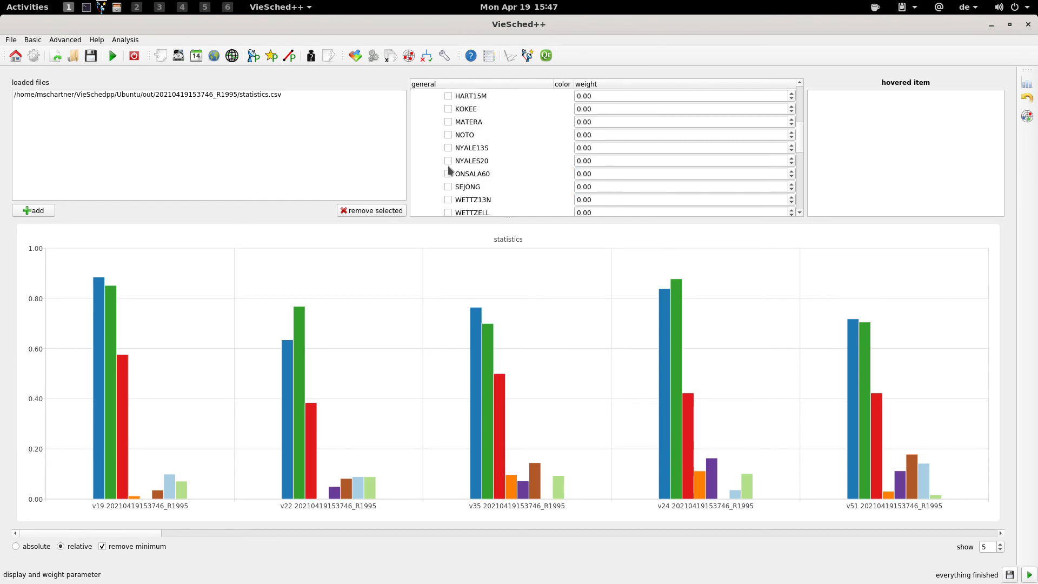
left_click(448, 123)
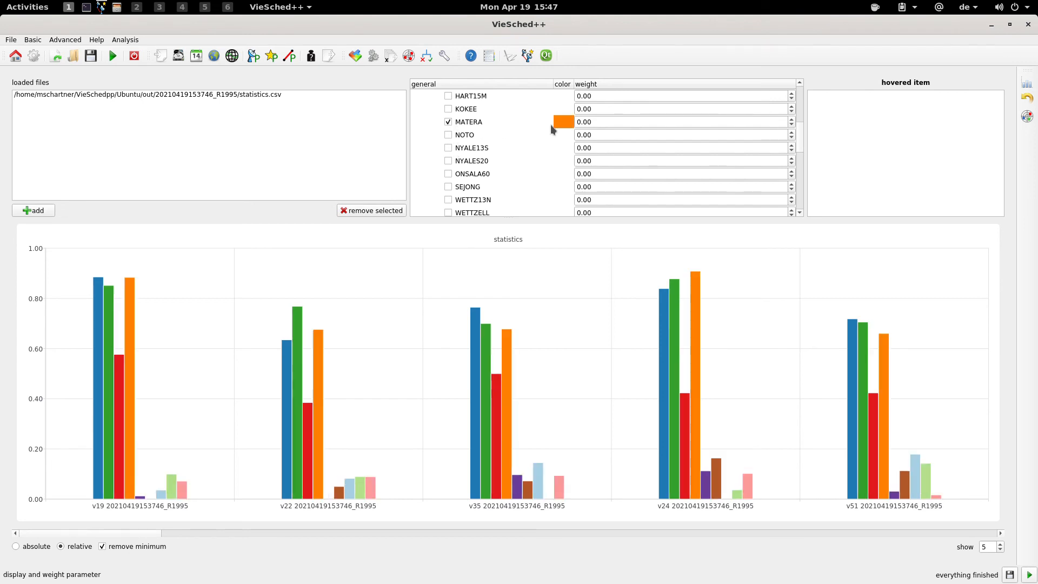
- Set the weight of the MATERA station observations to 10.00
double_click(618, 124)
scroll(618, 126, "up", 4)
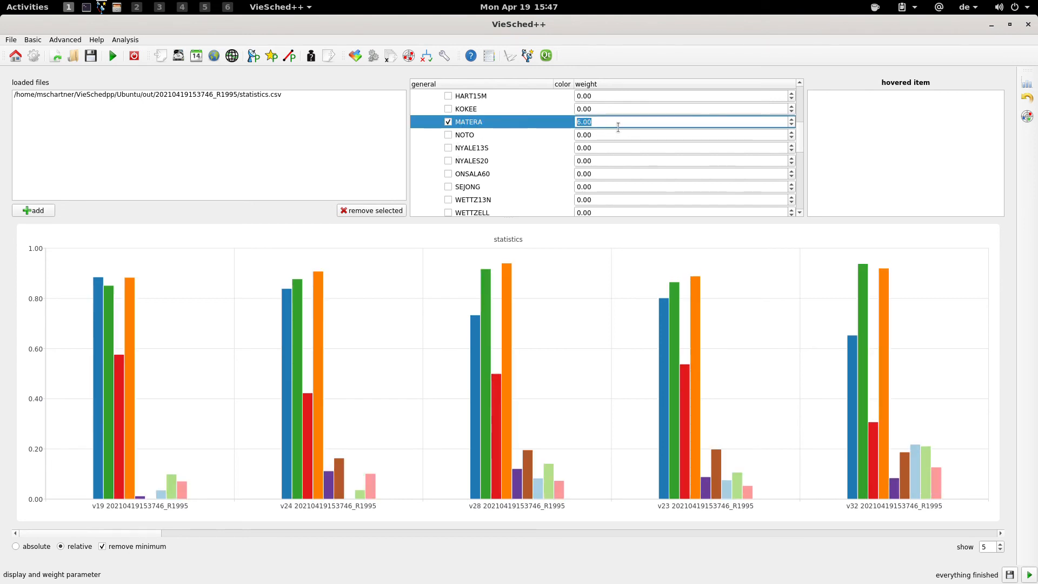
scroll(618, 127, "up", 4)
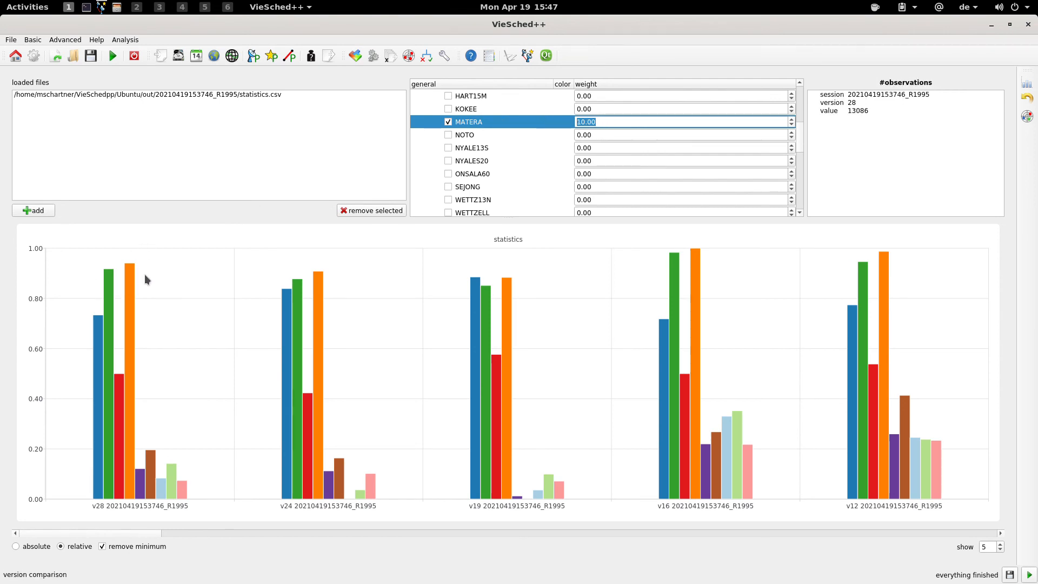
- Examine version 28's bars, including its MATERA observations, and review the weighted general, station and repeatability parameters
mouse_move(132, 275)
scroll(457, 163, "up", 2)
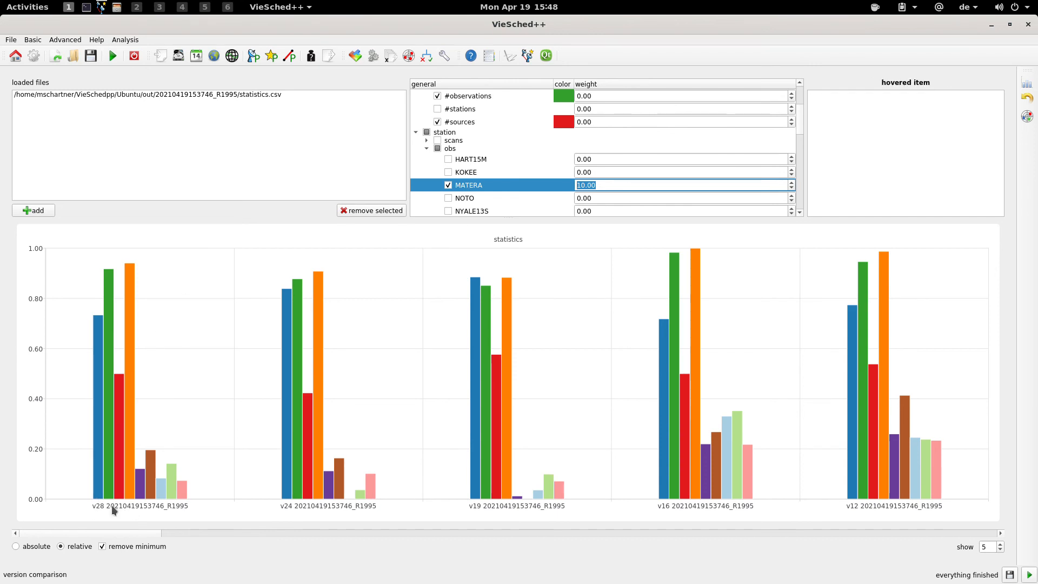
mouse_move(136, 349)
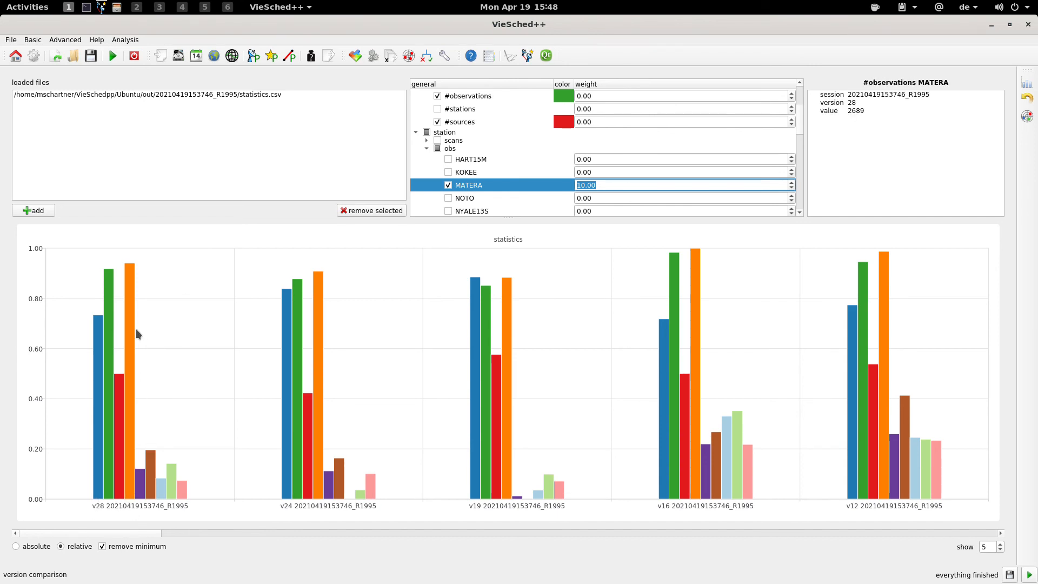
scroll(506, 187, "down", 5)
scroll(507, 185, "down", 3)
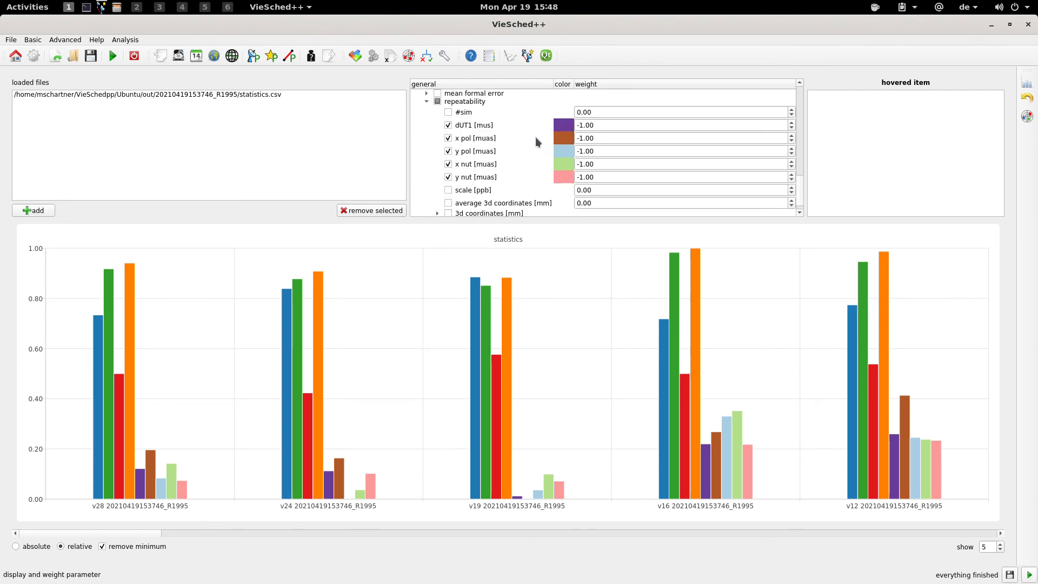
mouse_move(133, 475)
scroll(481, 147, "up", 3)
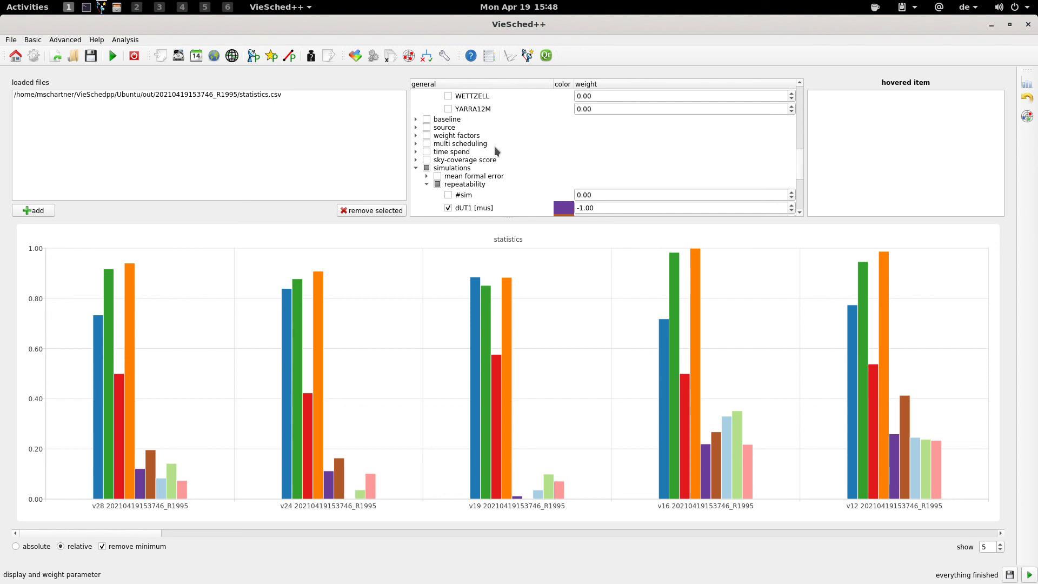
scroll(493, 152, "up", 3)
scroll(506, 160, "down", 6)
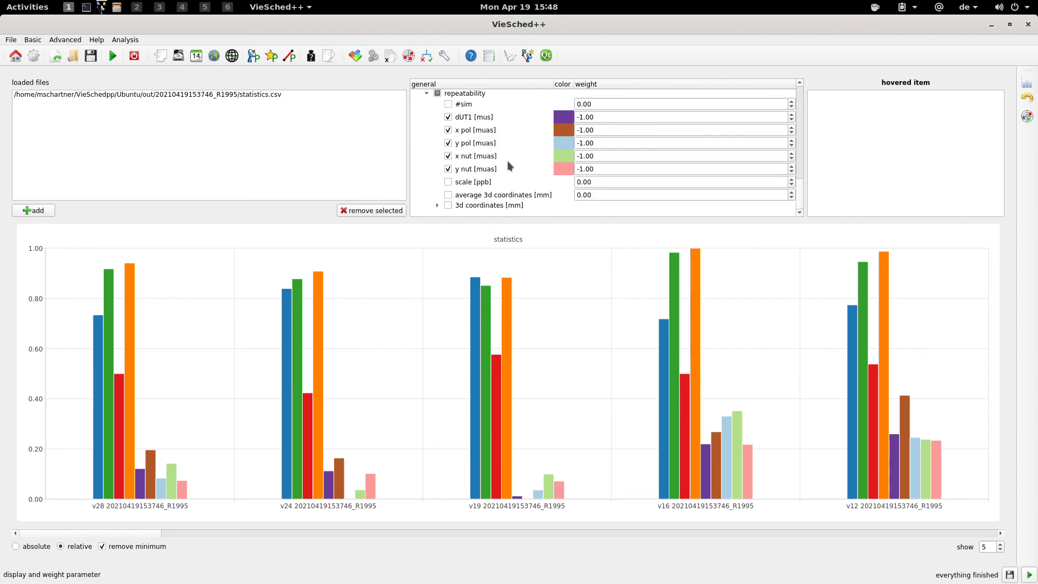
- Switch to the file manager and review the files at the end of the R1995 output folder, including statistics.csv
left_click(120, 11)
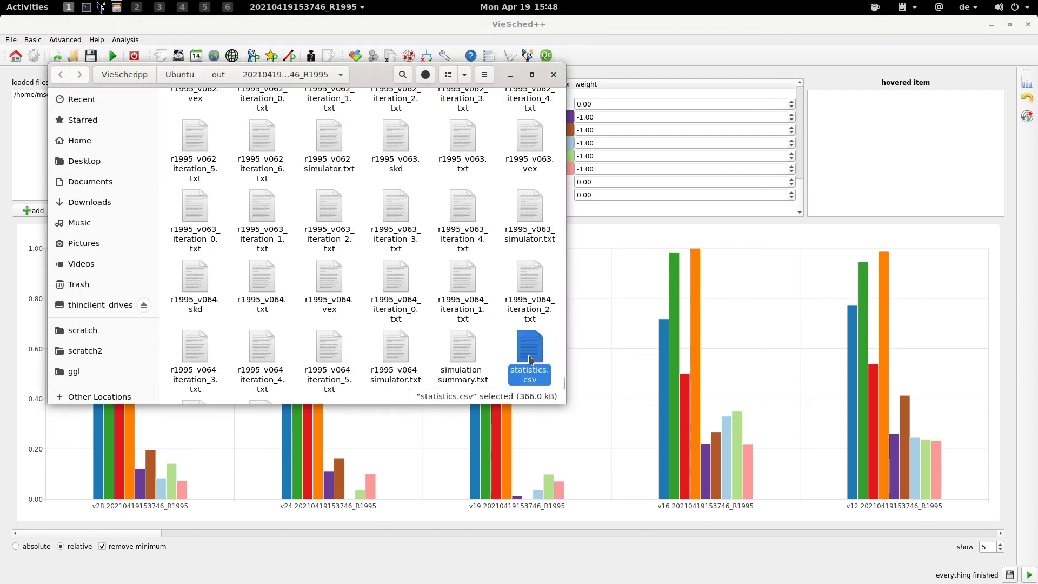
scroll(530, 359, "down", 2)
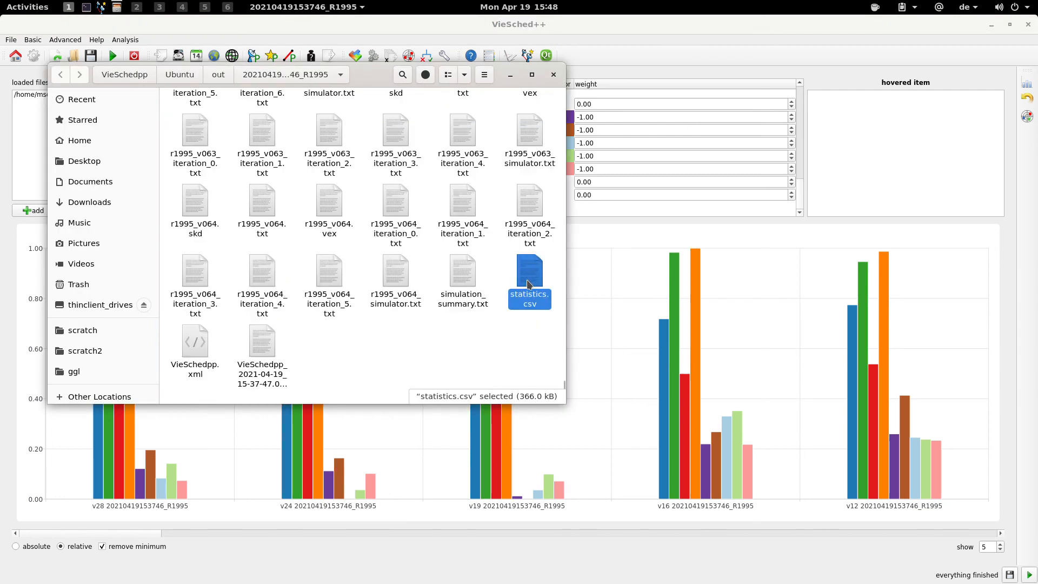